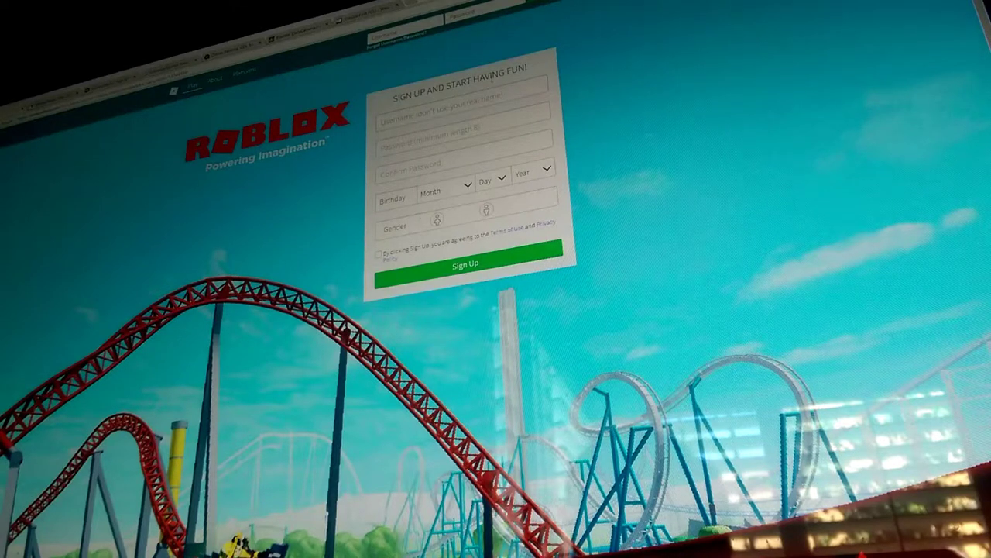
Step: Open the Day birthday dropdown on the Roblox sign-up form
{"action": "left_click", "coordinate": [507, 180]}
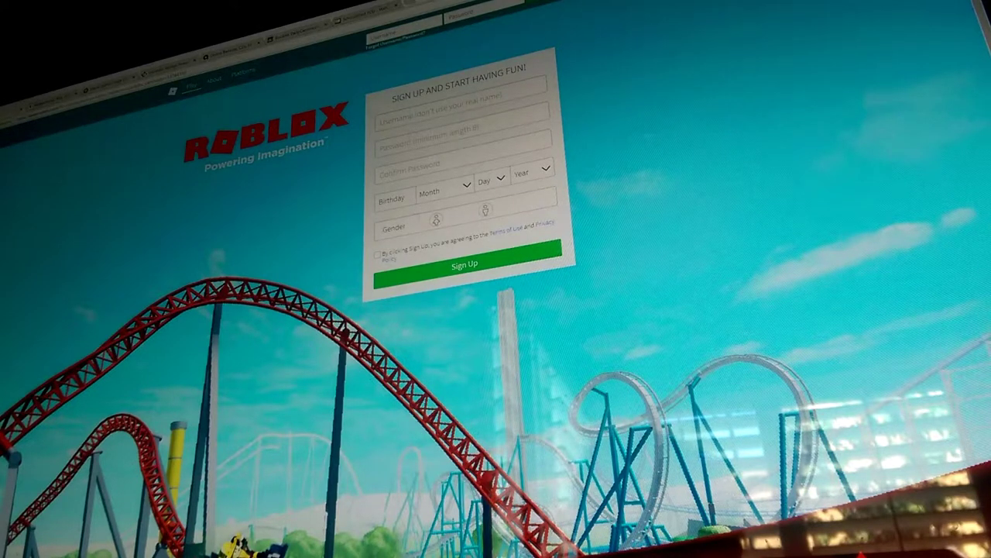
Step: Go back to the Roblox search results, then open the Basket Champs game on Poki
{"action": "key", "text": "alt+Left"}
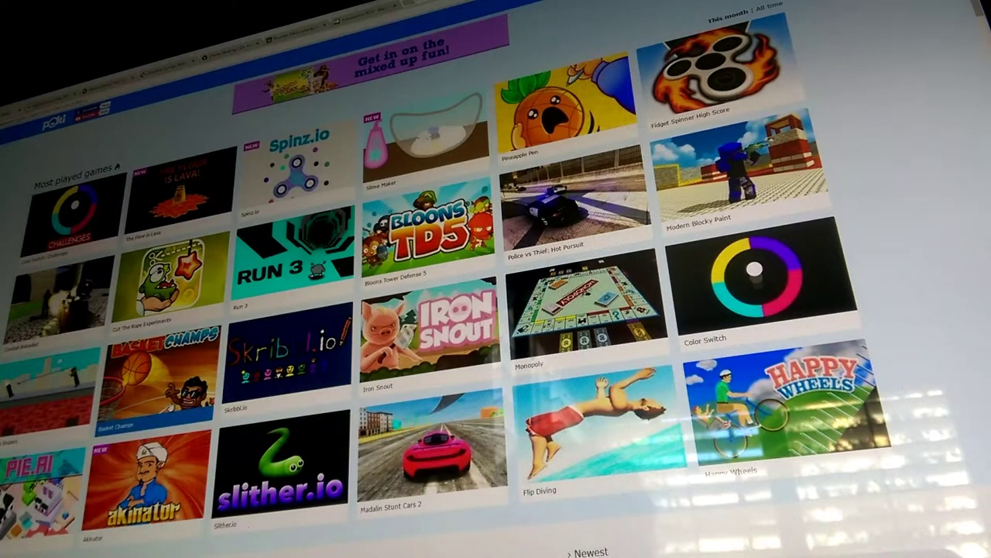
{"action": "left_click", "coordinate": [155, 379]}
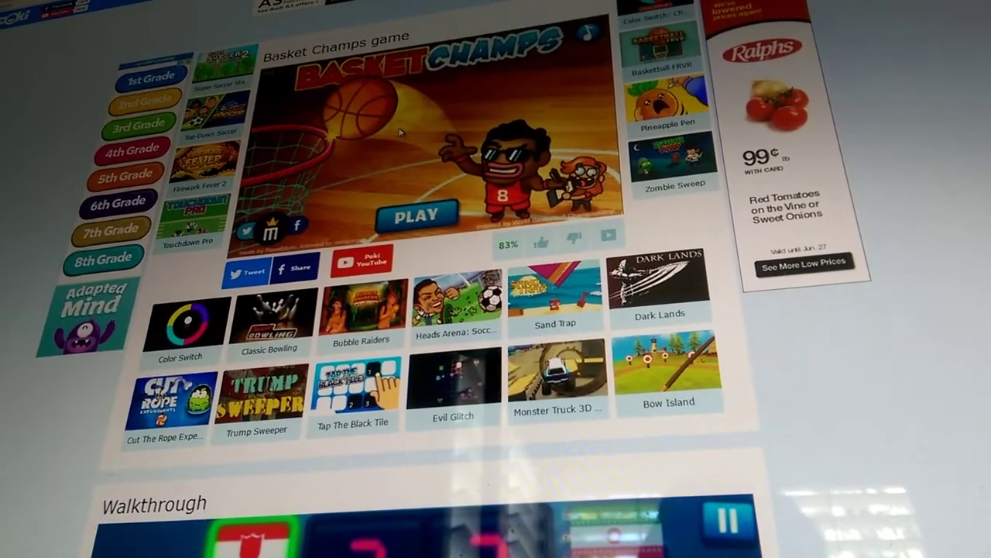
Step: Start Basket Champs as the United States and enter the opening match against Lithuania
{"action": "left_click", "coordinate": [406, 217]}
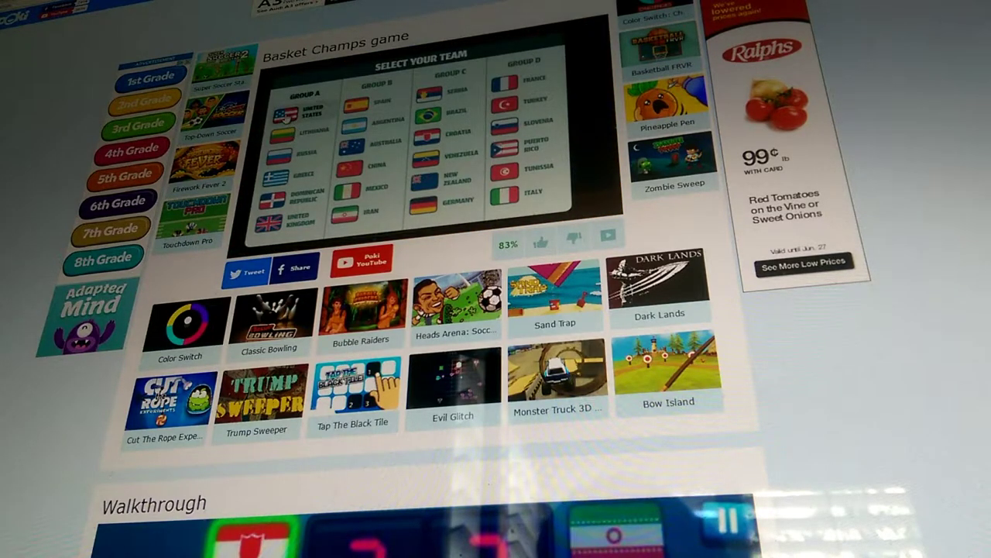
{"action": "left_click", "coordinate": [286, 116]}
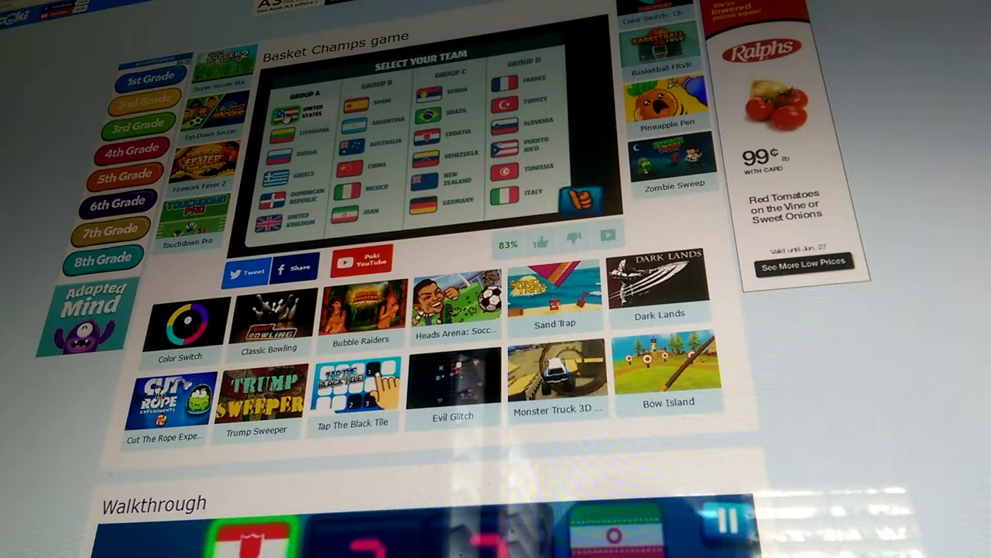
{"action": "left_click", "coordinate": [563, 203]}
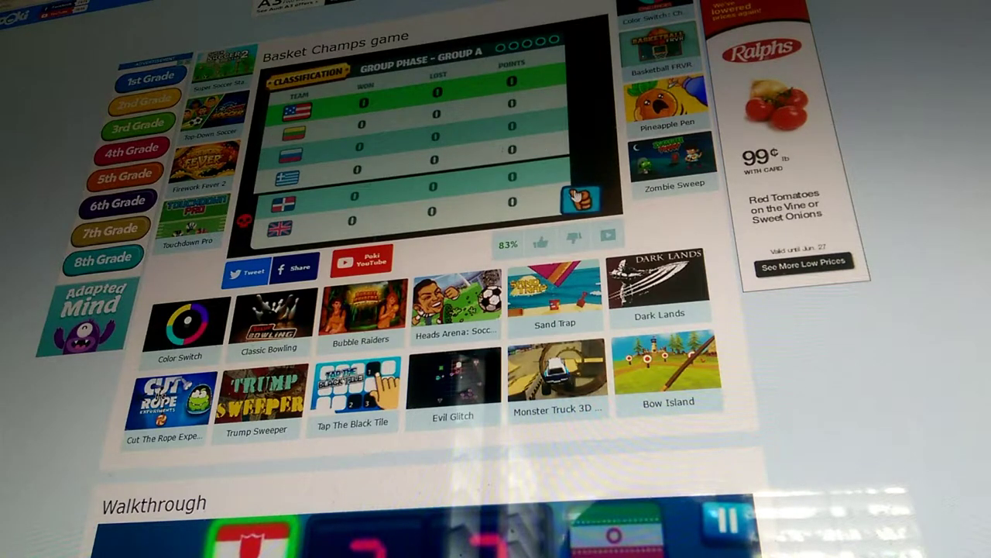
{"action": "left_click", "coordinate": [577, 200]}
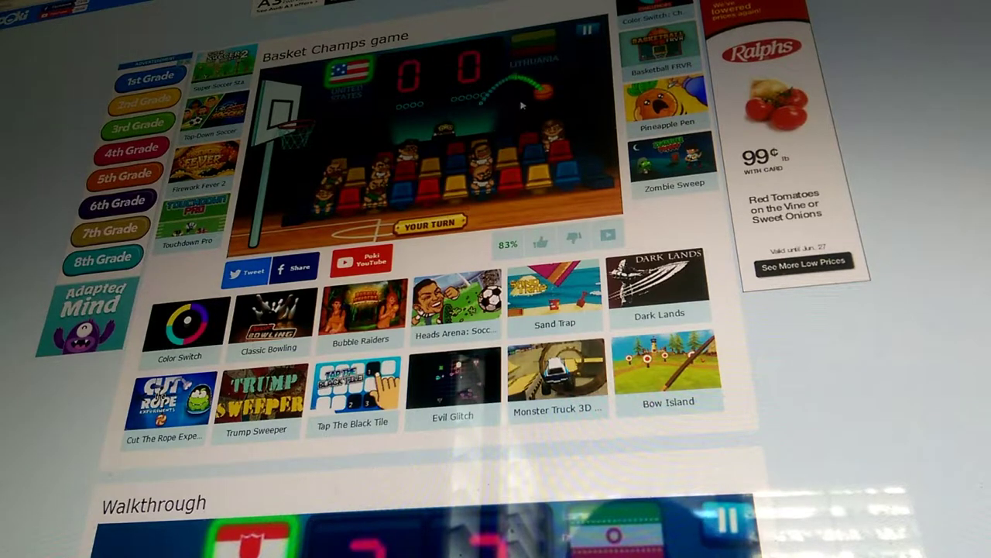
Step: Take four shots against Lithuania to win the match 3–2
{"action": "left_click", "coordinate": [405, 105]}
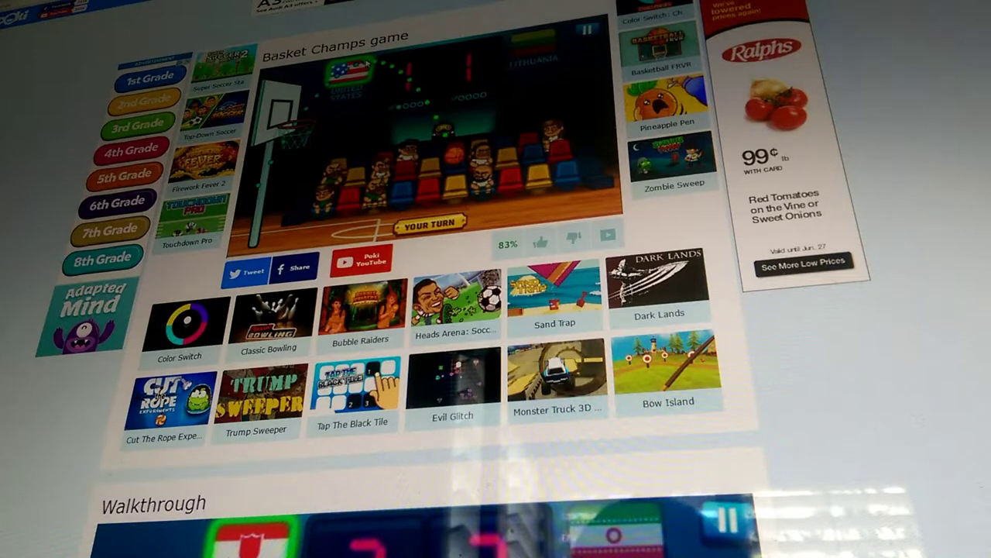
{"action": "left_click", "coordinate": [498, 87]}
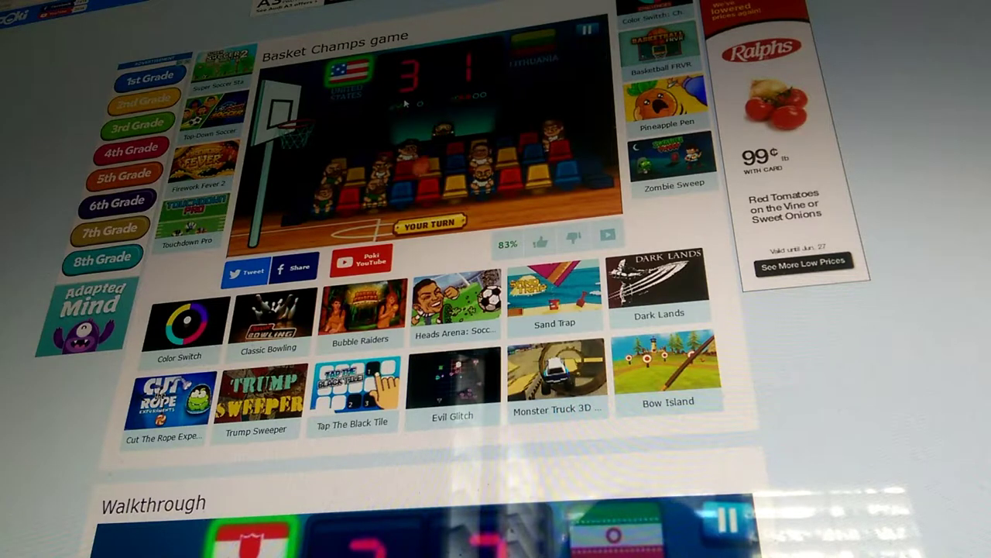
{"action": "left_click", "coordinate": [486, 130]}
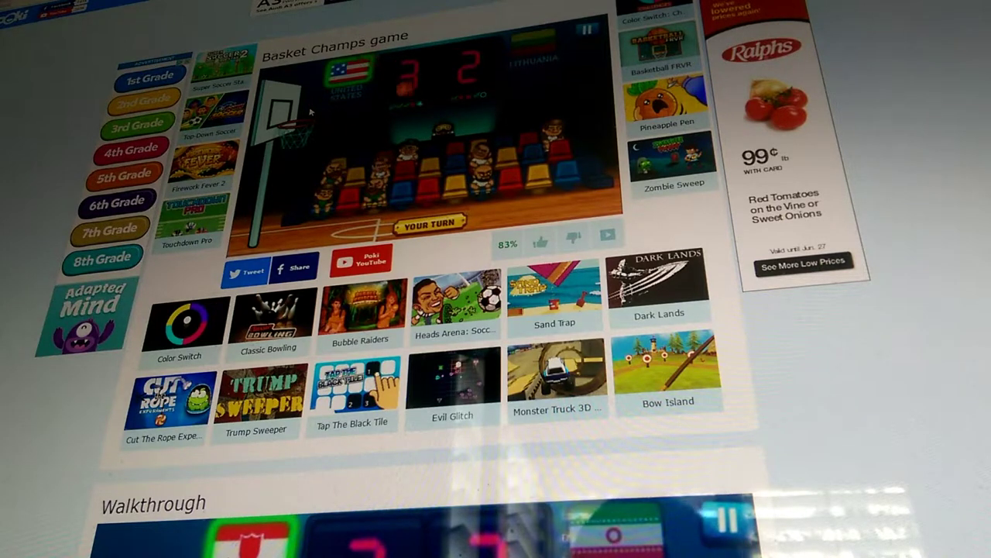
{"action": "left_click_drag", "start_coordinate": [452, 198], "coordinate": [473, 158]}
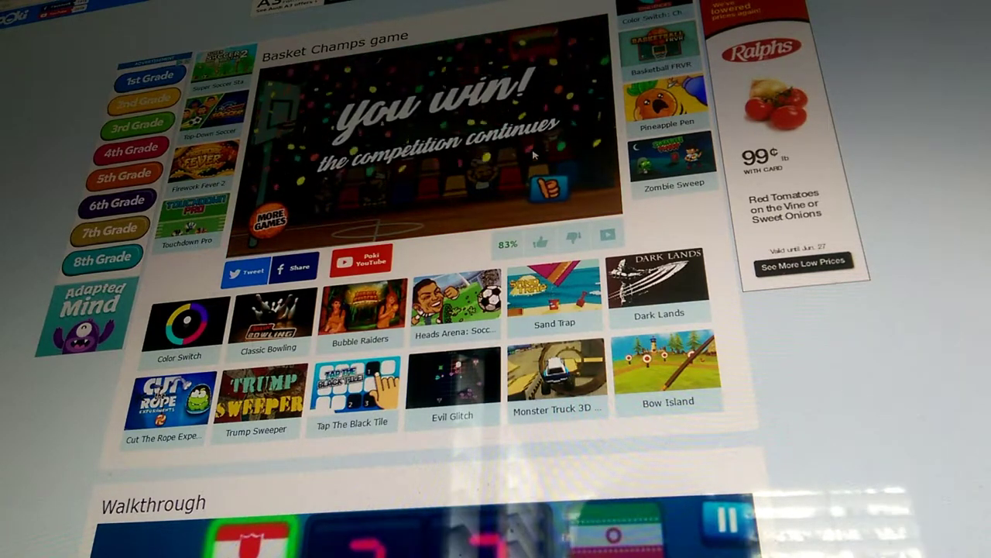
Step: Dismiss the win screen and pass the Group A standings into the Russia match
{"action": "left_click", "coordinate": [551, 193]}
{"action": "left_click", "coordinate": [550, 195]}
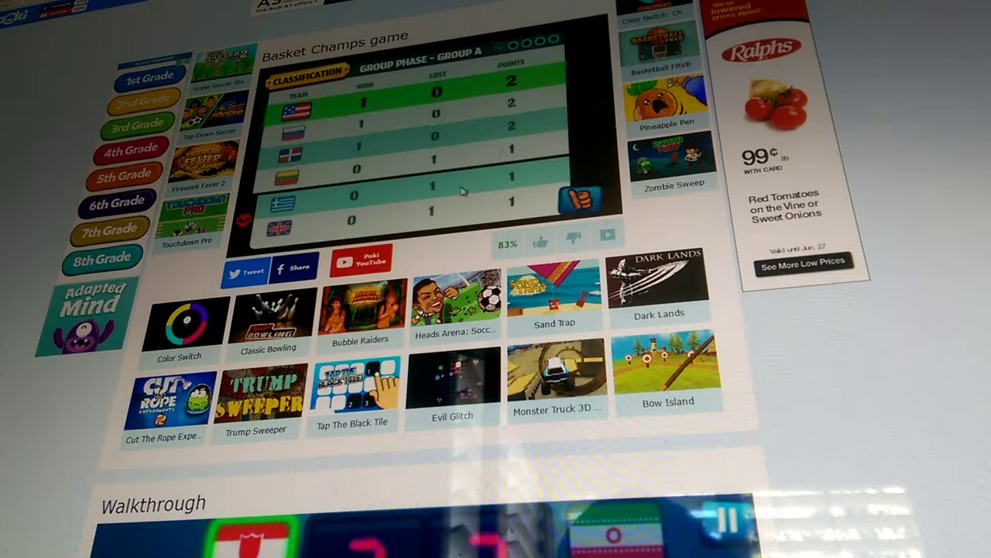
{"action": "left_click", "coordinate": [581, 200]}
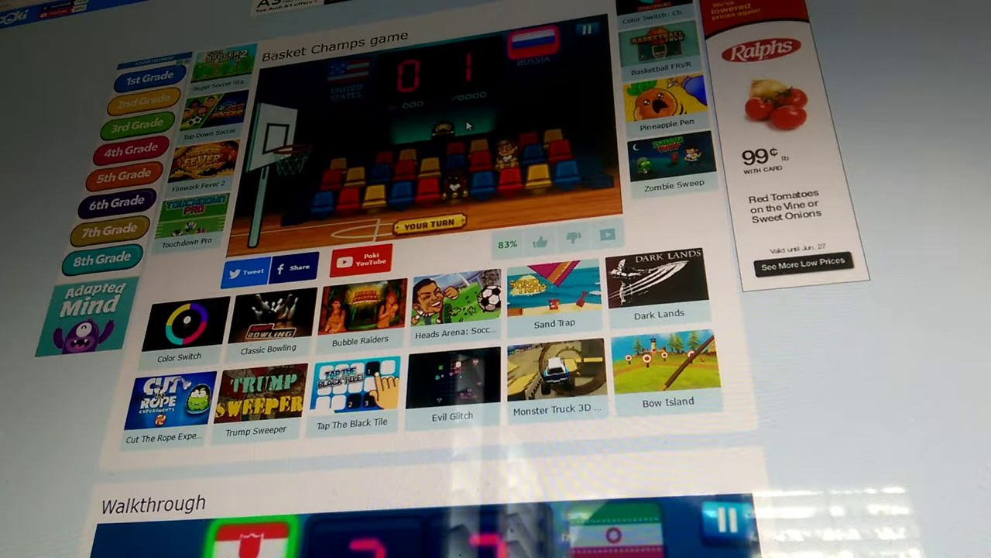
Step: Keep shooting against Russia, pausing and resuming once, until the 0–3 defeat
{"action": "left_click", "coordinate": [364, 126]}
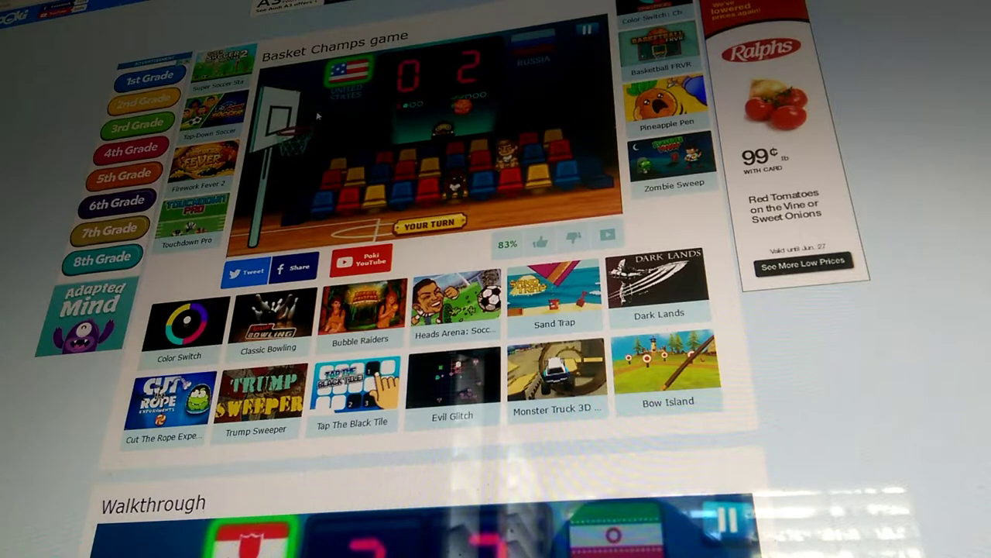
{"action": "left_click_drag", "start_coordinate": [318, 116], "coordinate": [426, 121]}
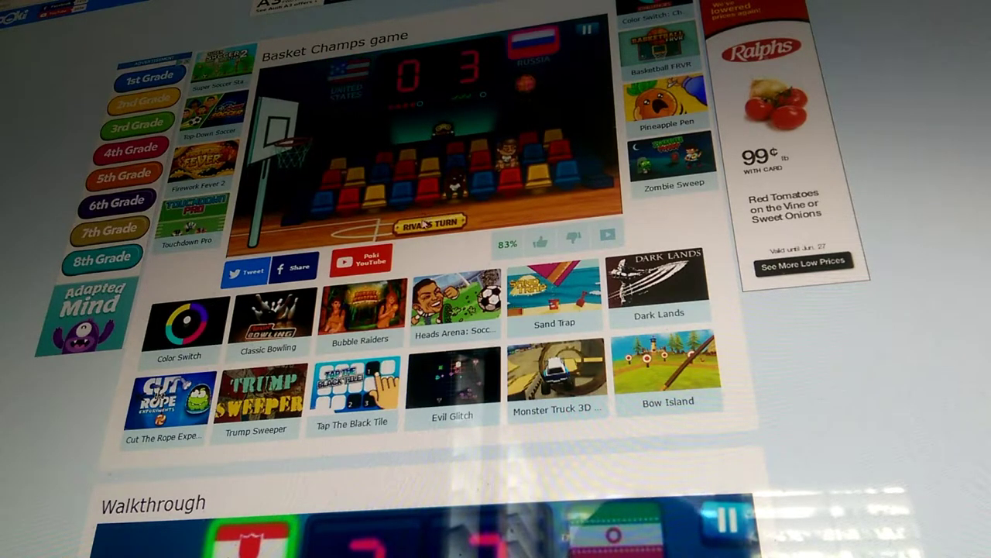
{"action": "left_click", "coordinate": [586, 31]}
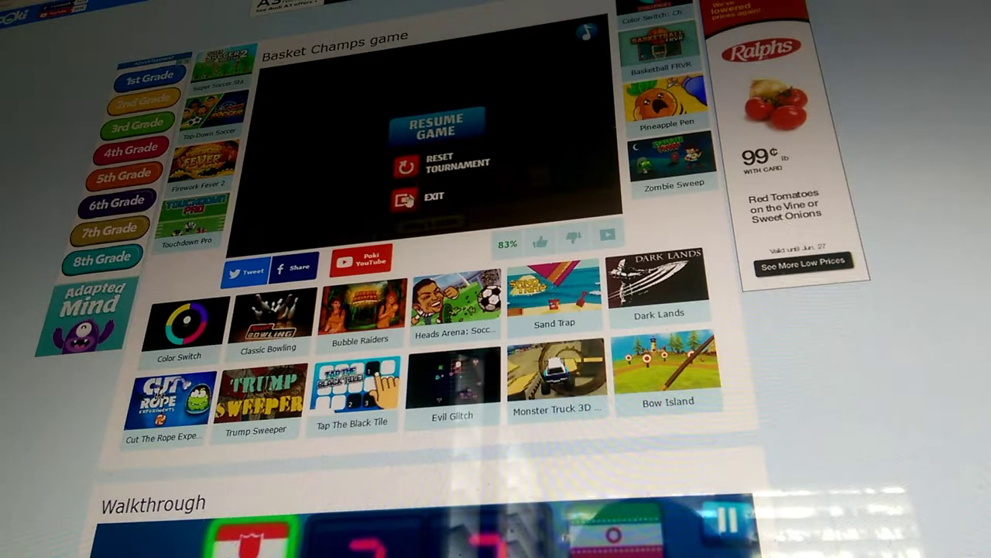
{"action": "left_click", "coordinate": [436, 128]}
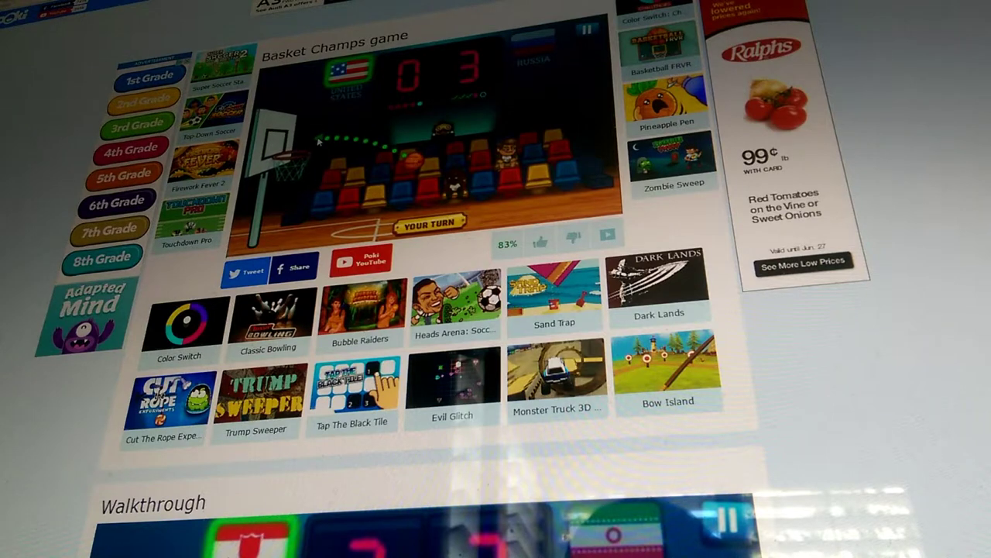
{"action": "left_click_drag", "start_coordinate": [415, 172], "coordinate": [317, 141]}
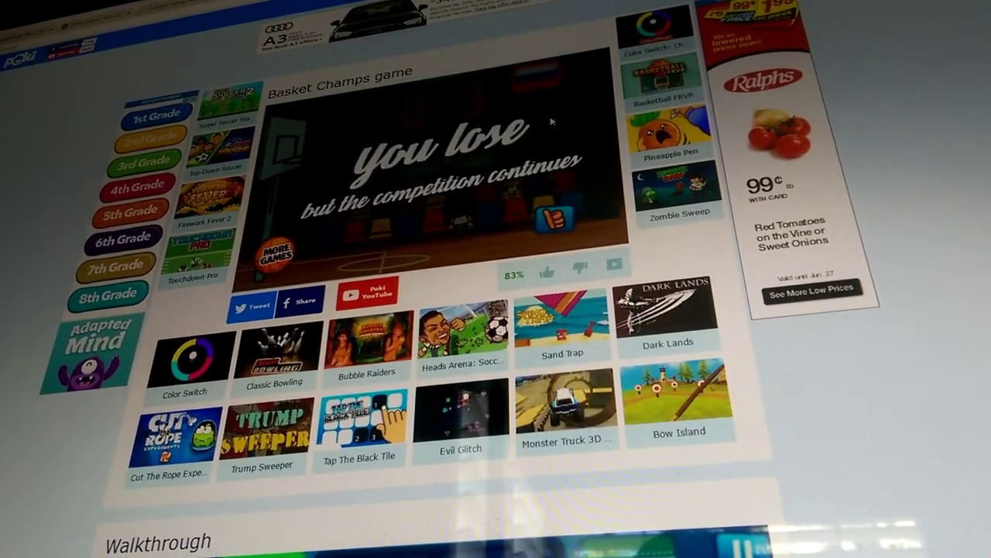
Step: Dismiss the loss screen and Group A standings to start the Greece match
{"action": "left_click", "coordinate": [553, 222]}
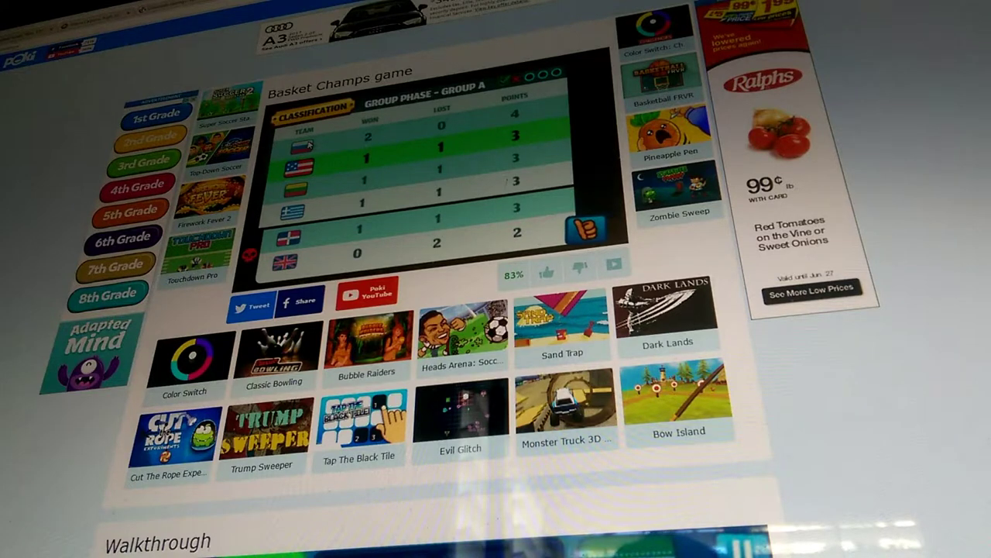
{"action": "left_click", "coordinate": [584, 229]}
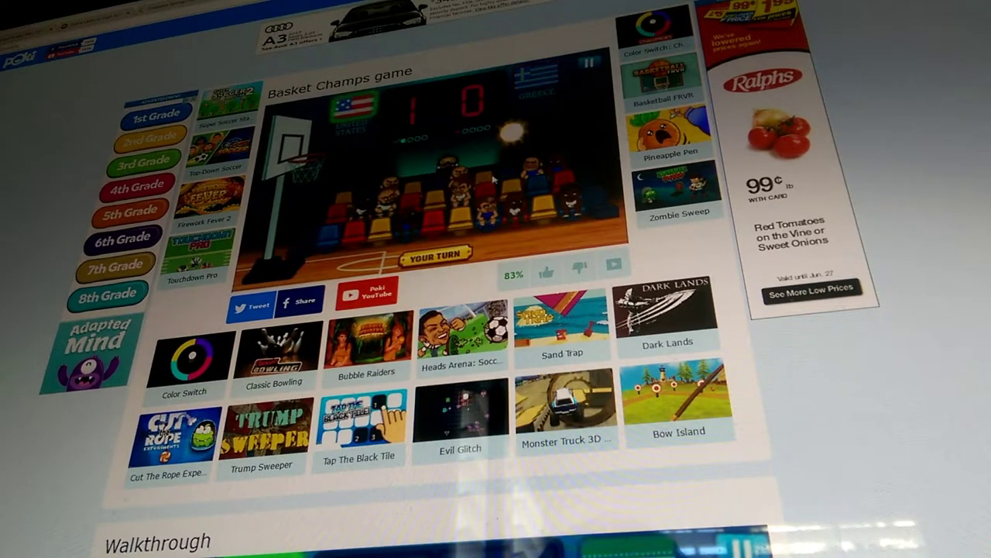
Step: Aim and shoot four times against Greece to win 4–2
{"action": "left_click_drag", "start_coordinate": [510, 141], "coordinate": [461, 130]}
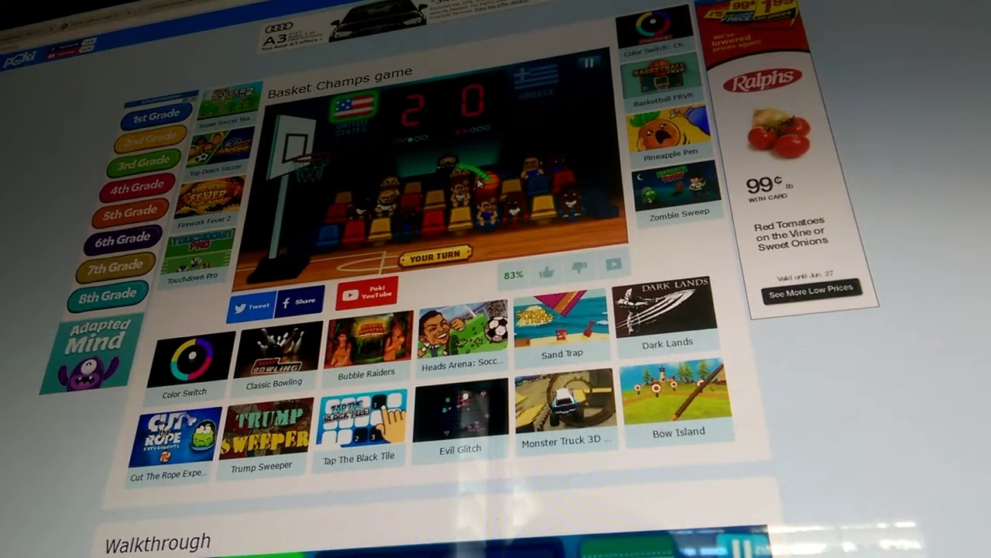
{"action": "left_click_drag", "start_coordinate": [482, 182], "coordinate": [335, 145]}
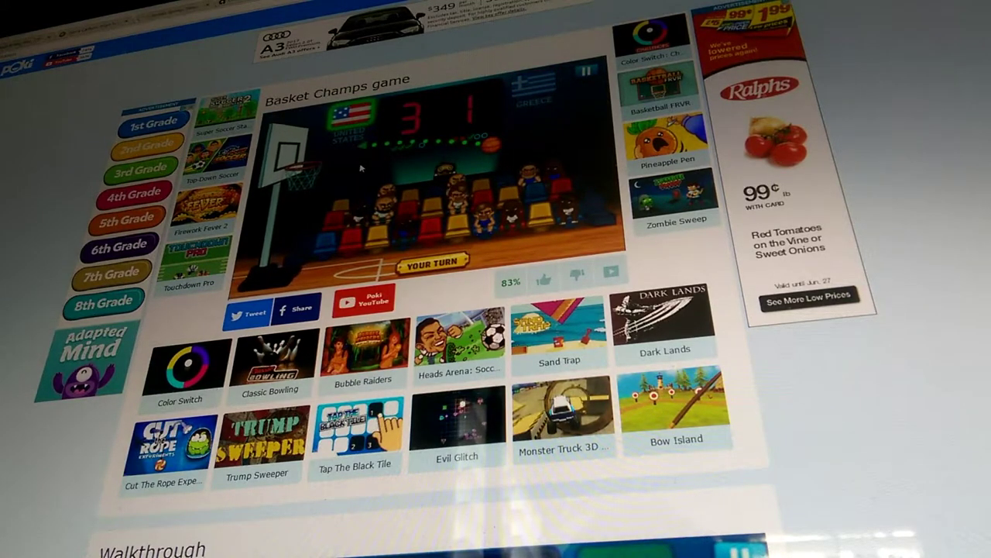
{"action": "left_click", "coordinate": [376, 136]}
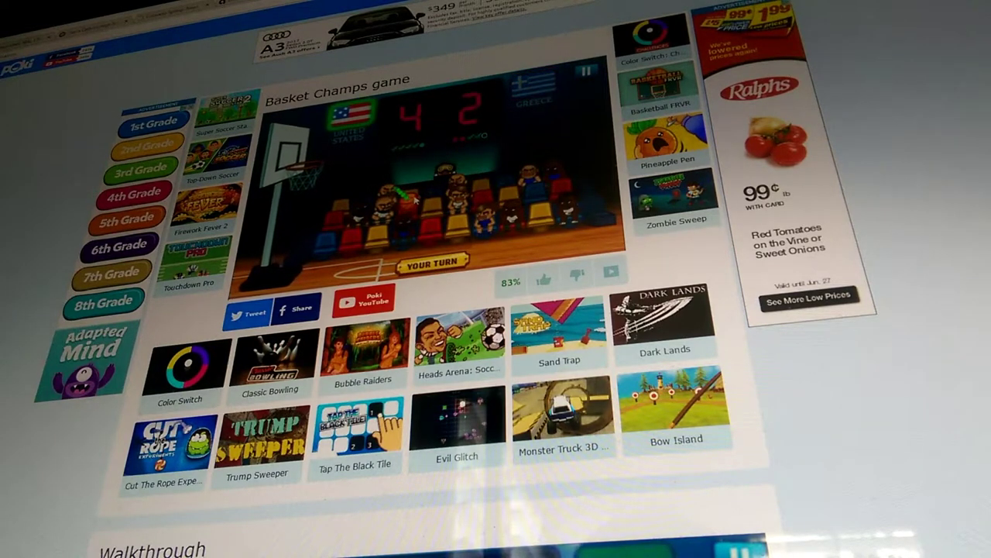
{"action": "left_click_drag", "start_coordinate": [484, 163], "coordinate": [370, 148]}
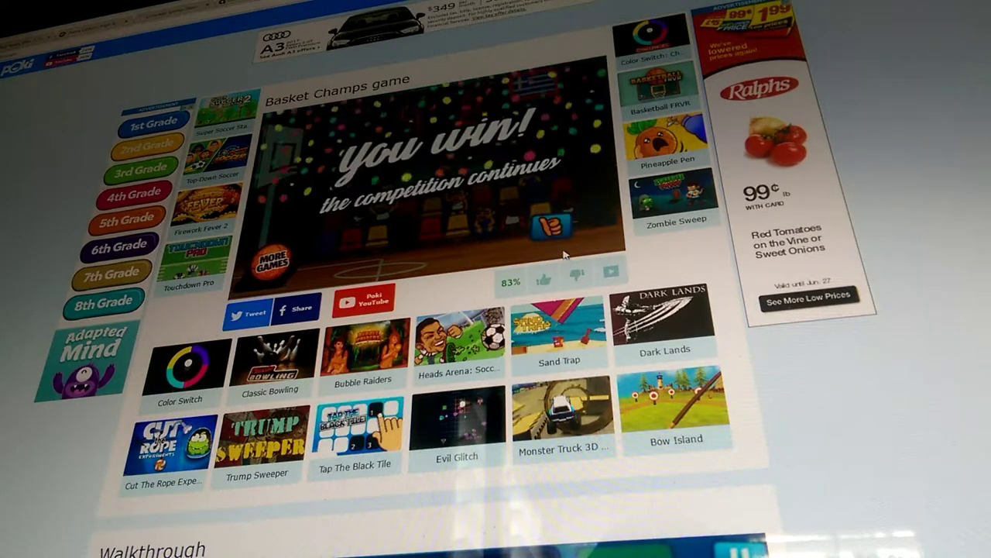
Step: Dismiss the win overlay and standings to begin the Dominican Republic match at 0–0
{"action": "left_click", "coordinate": [552, 226]}
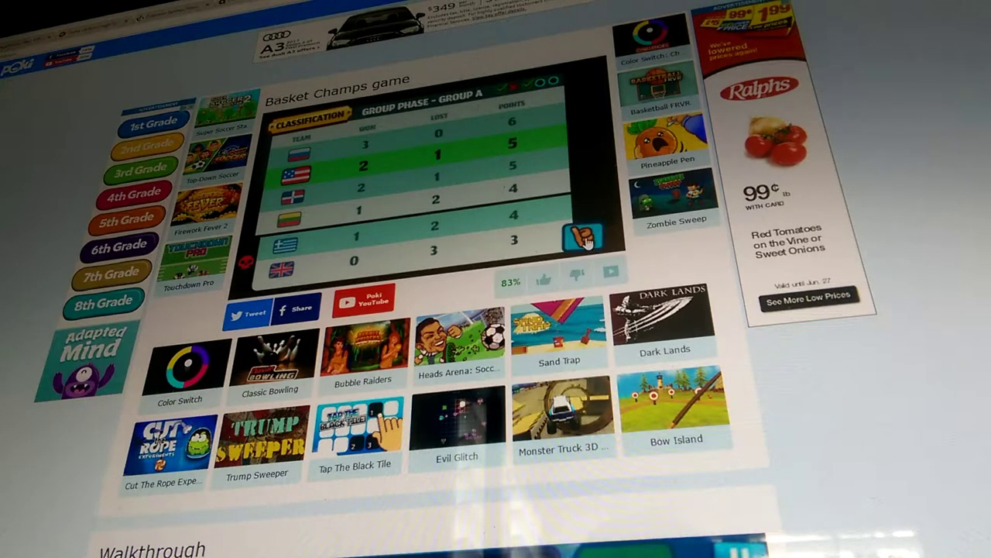
{"action": "left_click", "coordinate": [584, 241]}
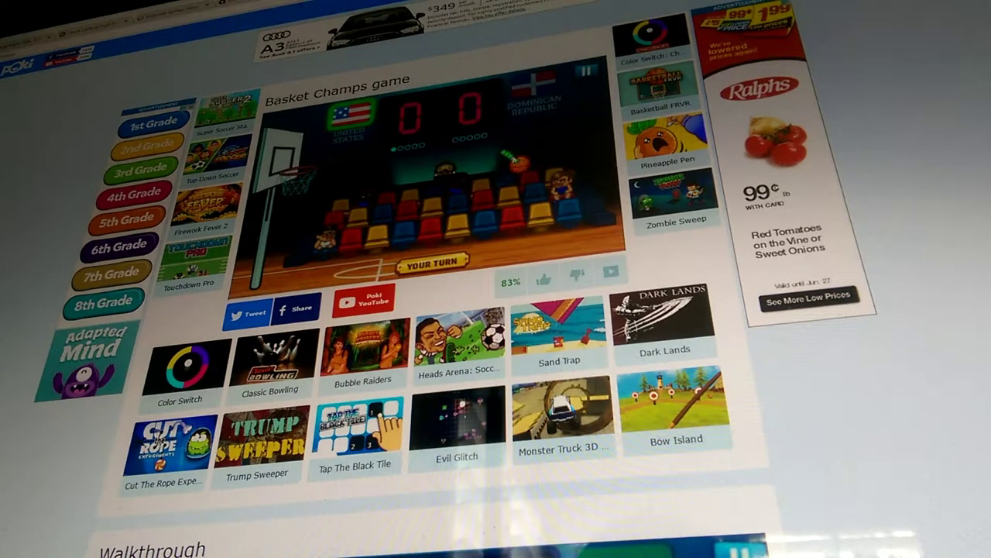
Step: Take three long shots against the Dominican Republic until the match ends in a loss
{"action": "mouse_move", "coordinate": [517, 164]}
{"action": "left_mouse_down"}
{"action": "mouse_move", "coordinate": [386, 149]}
{"action": "mouse_move", "coordinate": [401, 154]}
{"action": "left_mouse_up"}
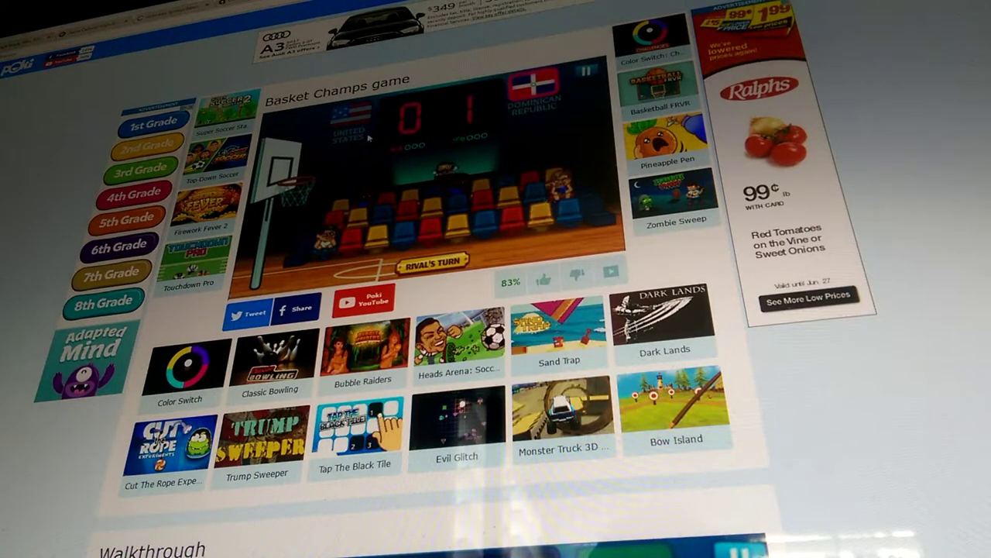
{"action": "left_click_drag", "start_coordinate": [507, 183], "coordinate": [384, 203]}
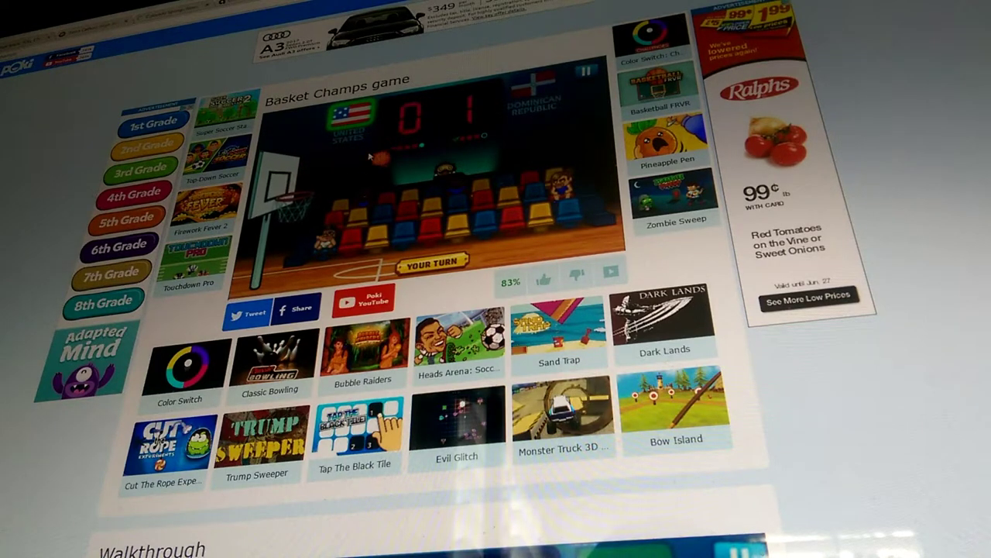
{"action": "left_click_drag", "start_coordinate": [369, 156], "coordinate": [323, 178]}
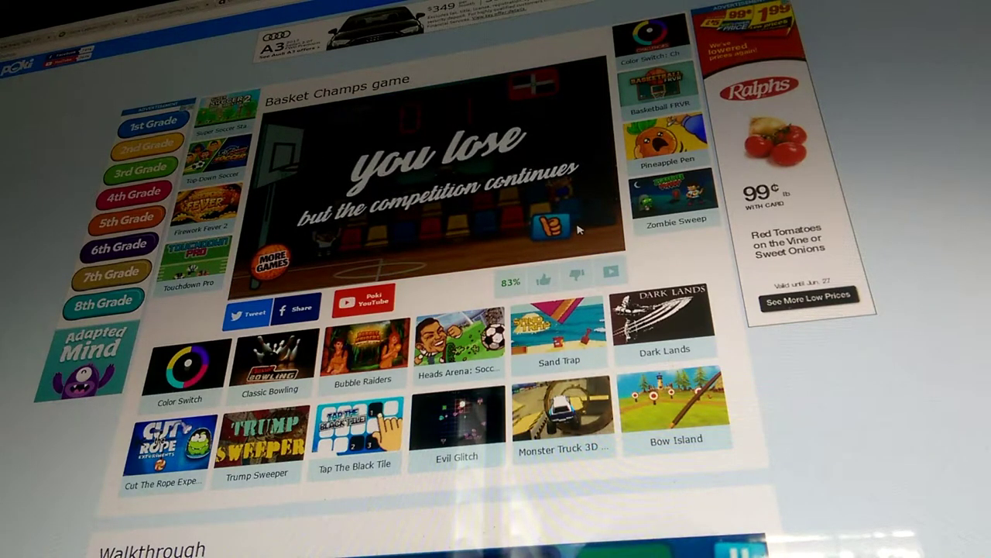
Step: Dismiss the loss overlay and updated Group A standings to start the United Kingdom match
{"action": "left_click", "coordinate": [553, 228]}
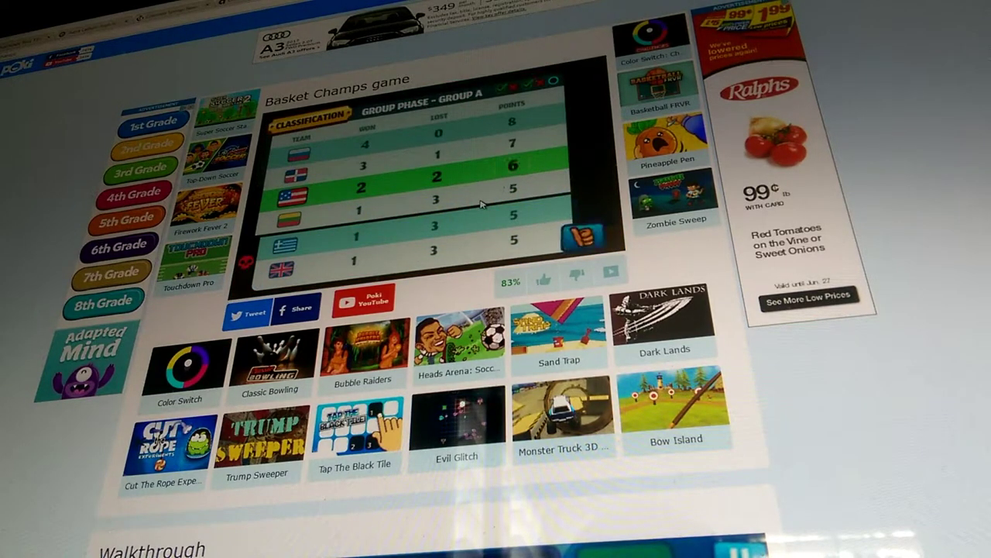
{"action": "left_click", "coordinate": [594, 242]}
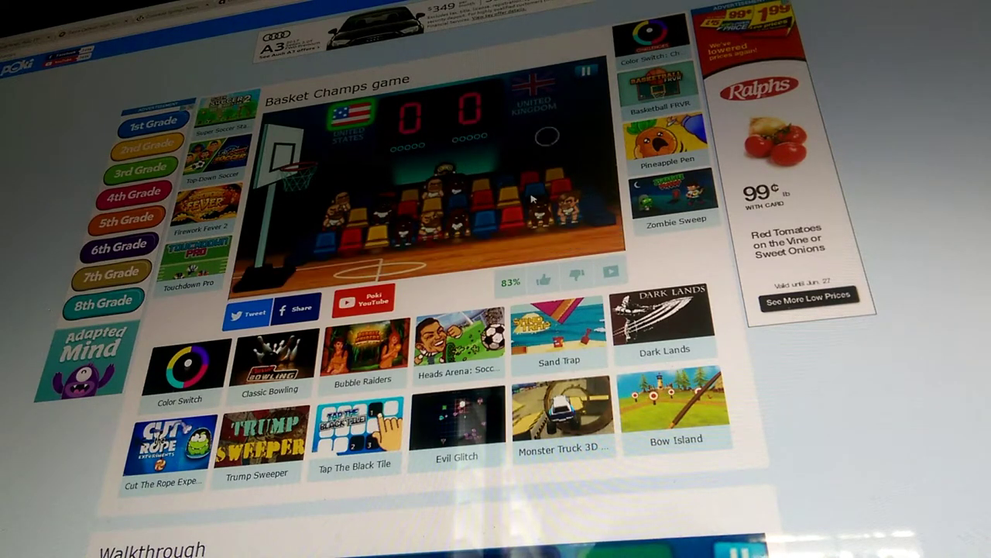
Step: Aim and shoot at the hoop through the United Kingdom match, which ends in a 3–1 loss
{"action": "left_click_drag", "start_coordinate": [529, 136], "coordinate": [453, 139]}
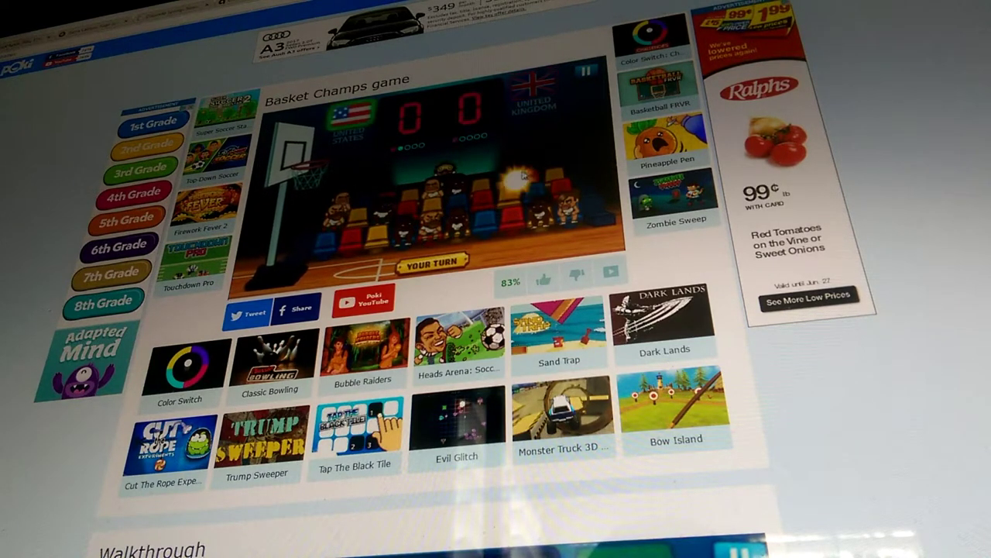
{"action": "left_click_drag", "start_coordinate": [530, 175], "coordinate": [503, 178]}
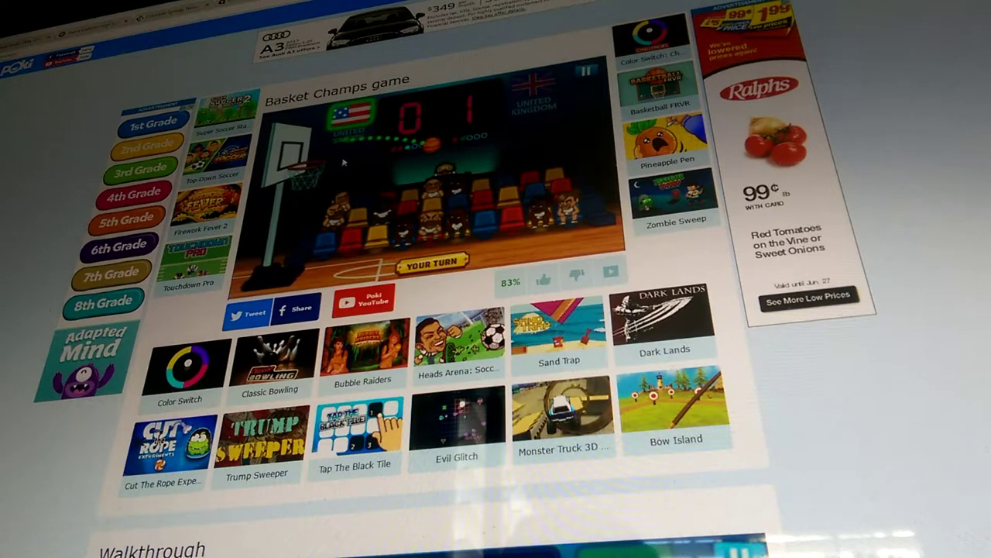
{"action": "left_click", "coordinate": [346, 159]}
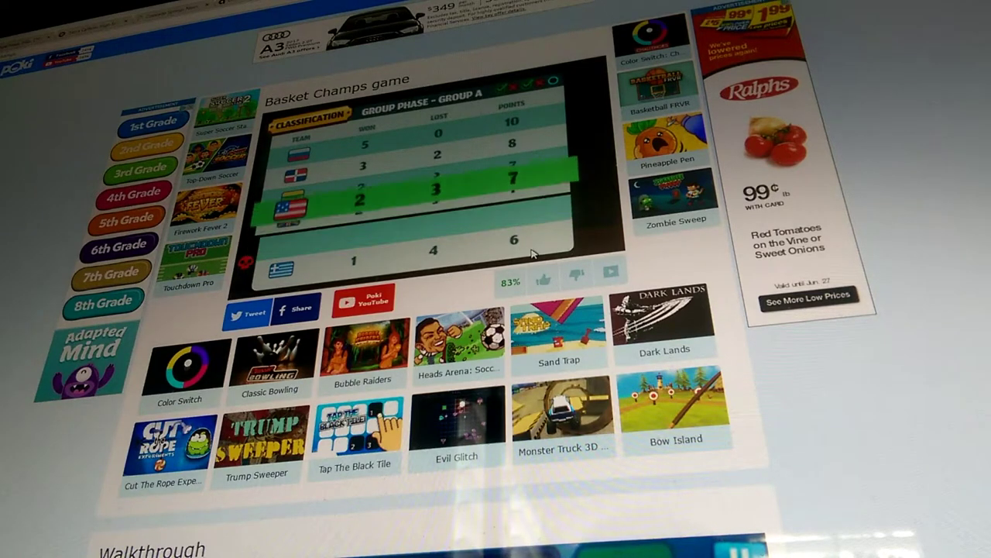
Step: Continue past the group table and knockout bracket to begin the Argentina match
{"action": "left_click", "coordinate": [586, 240]}
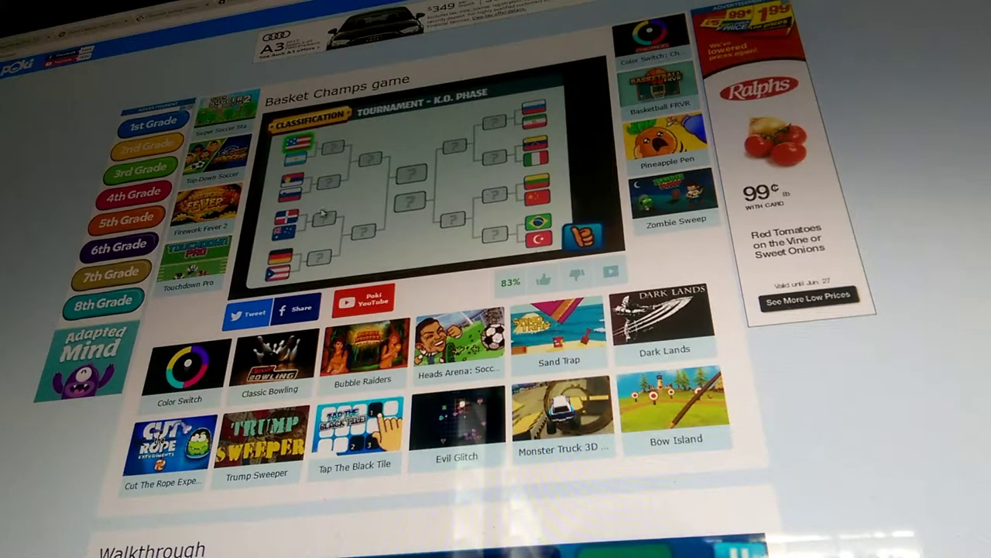
{"action": "left_click", "coordinate": [580, 236]}
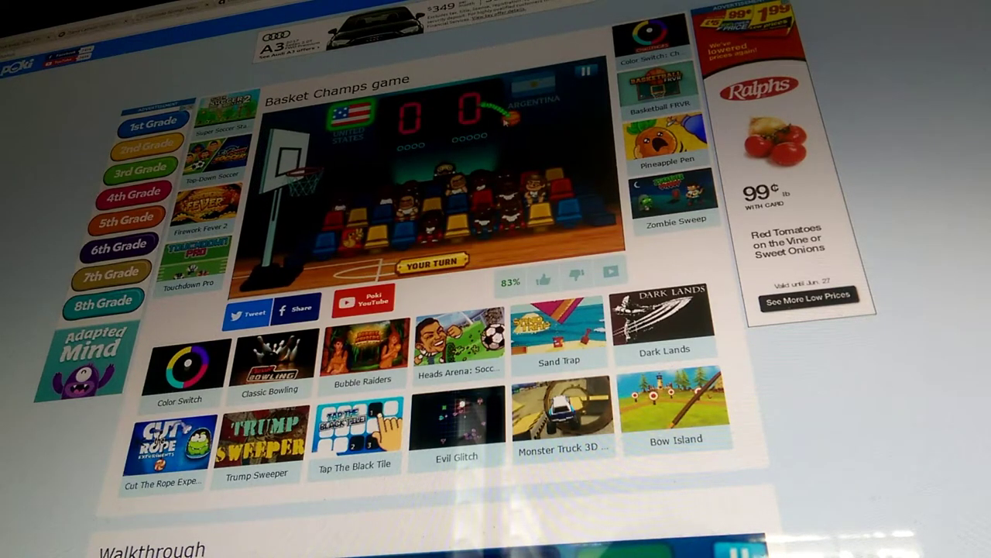
Step: Shoot at the moving hoop until the United States beats Argentina 3–2
{"action": "left_click", "coordinate": [504, 122]}
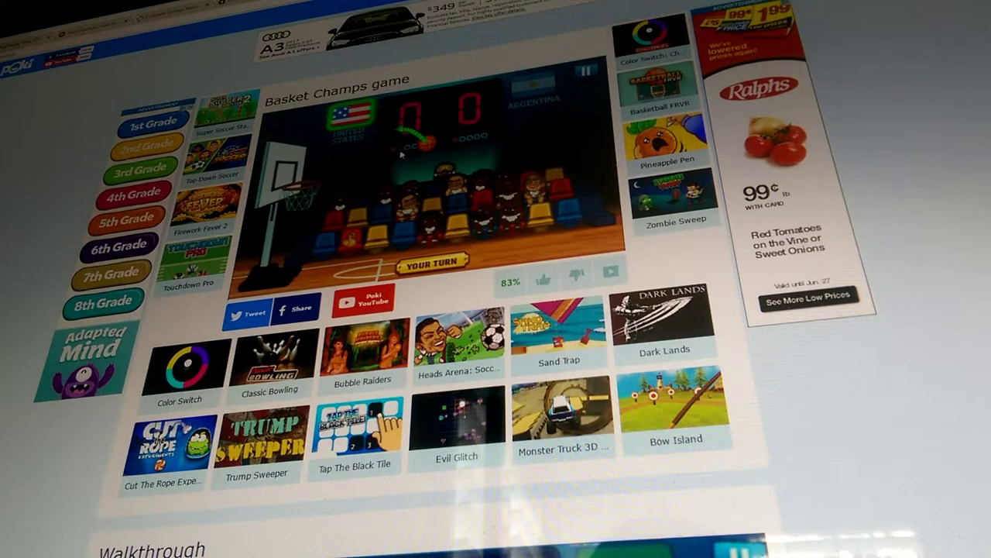
{"action": "left_click_drag", "start_coordinate": [421, 150], "coordinate": [367, 179]}
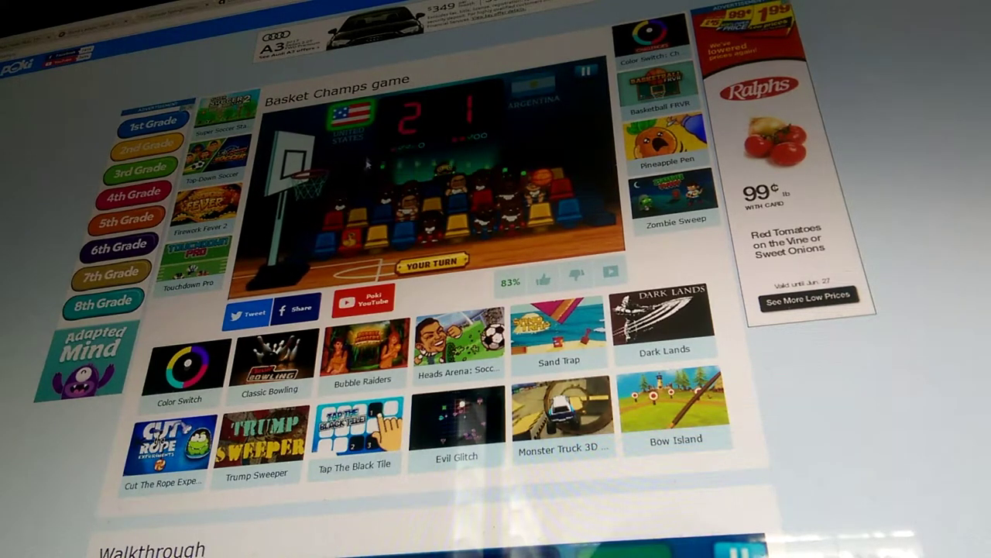
{"action": "left_click_drag", "start_coordinate": [410, 186], "coordinate": [356, 141]}
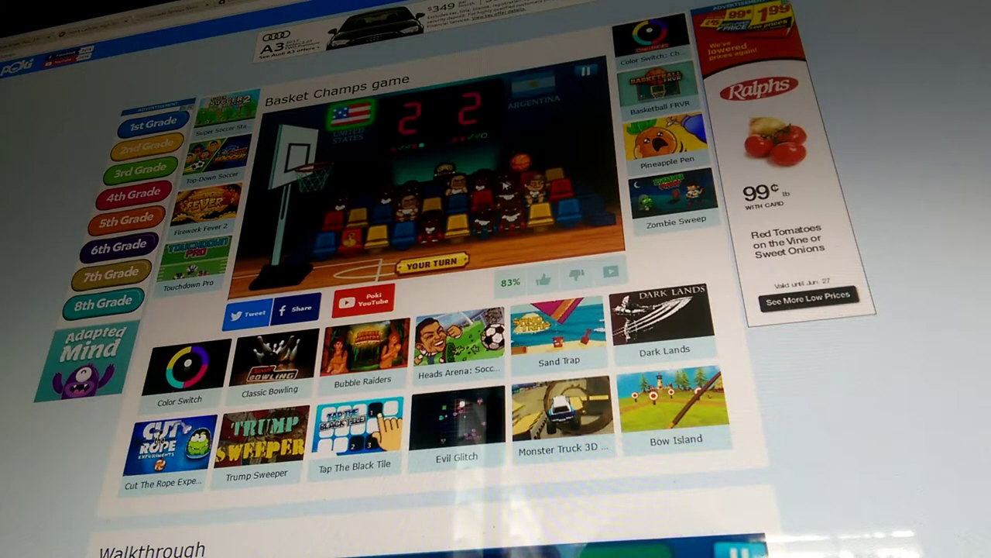
{"action": "mouse_move", "coordinate": [477, 166]}
{"action": "left_mouse_down"}
{"action": "mouse_move", "coordinate": [416, 164]}
{"action": "mouse_move", "coordinate": [411, 121]}
{"action": "left_mouse_up"}
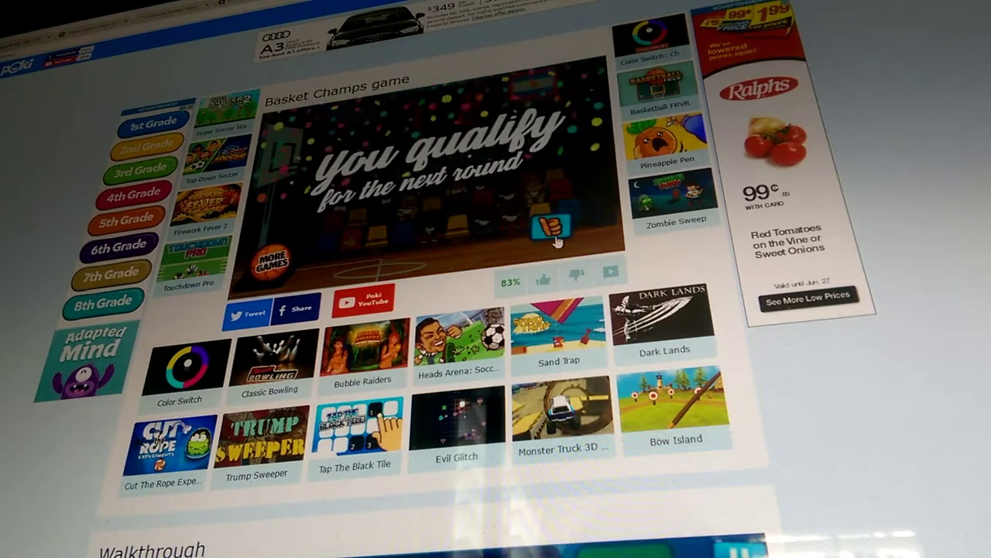
Step: Pass the qualification screen and play Serbia to a 6–6 tie, clearing the sudden death rules
{"action": "left_click", "coordinate": [556, 238]}
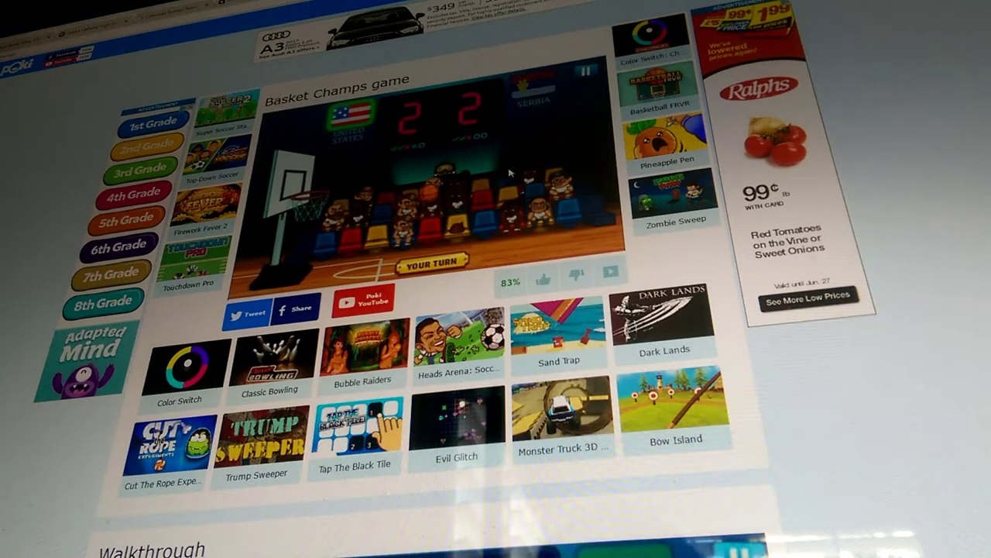
{"action": "left_click", "coordinate": [420, 206]}
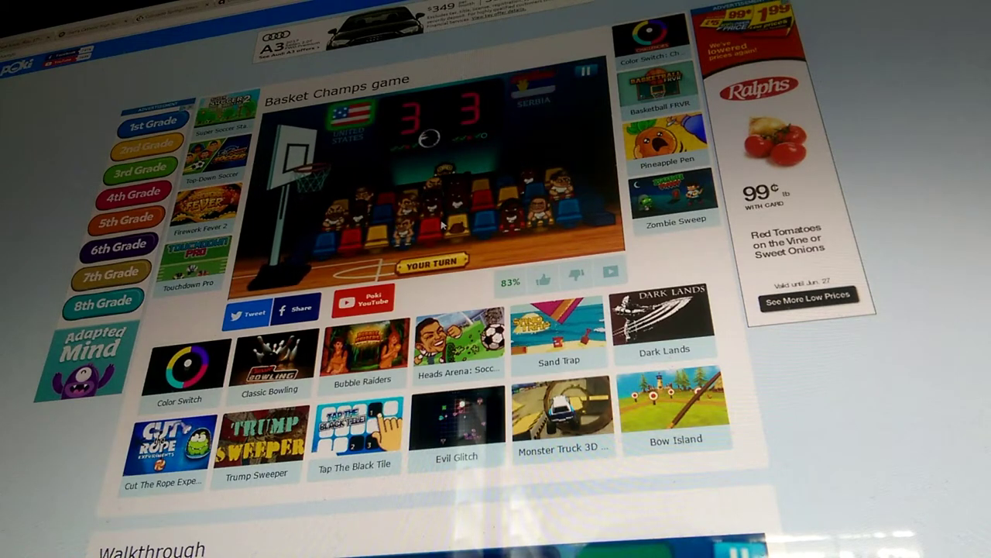
{"action": "left_click_drag", "start_coordinate": [423, 140], "coordinate": [349, 186]}
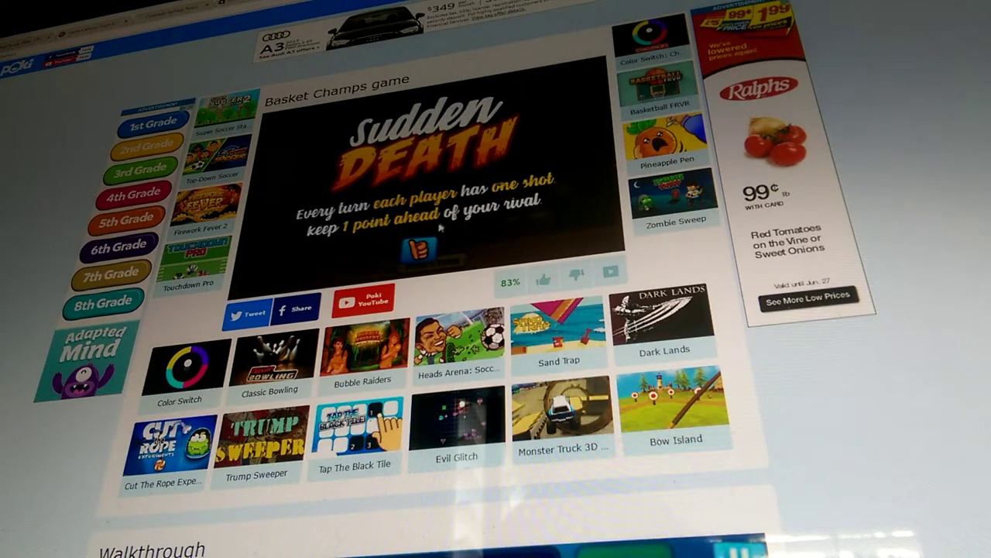
{"action": "left_click", "coordinate": [421, 247]}
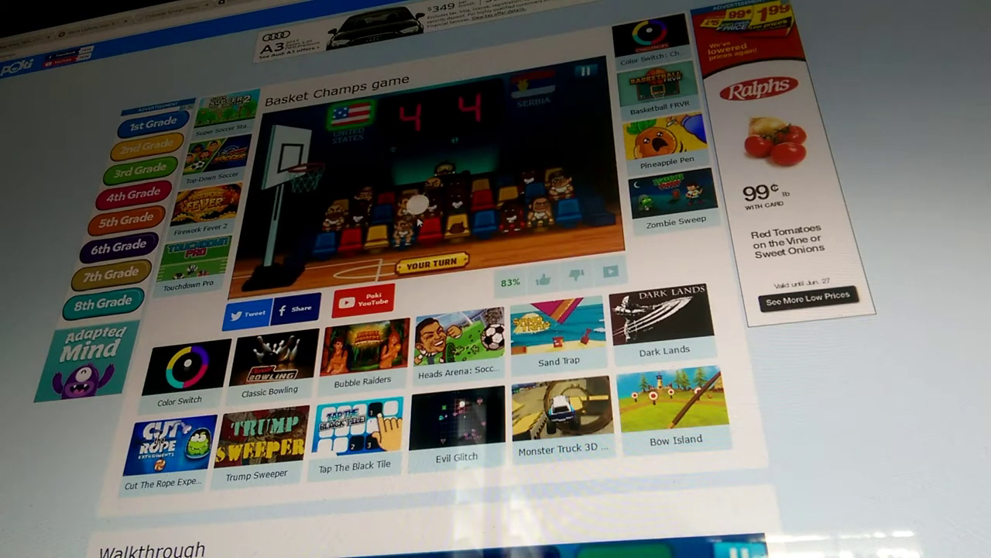
{"action": "left_click_drag", "start_coordinate": [420, 220], "coordinate": [426, 229]}
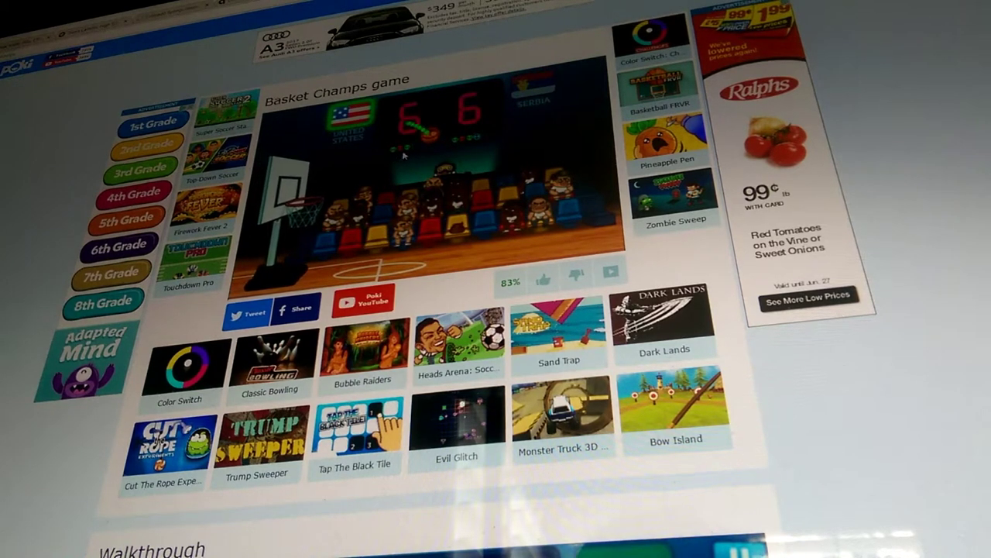
Step: Take one more shot at the hoop in the Serbia match
{"action": "left_click", "coordinate": [347, 167]}
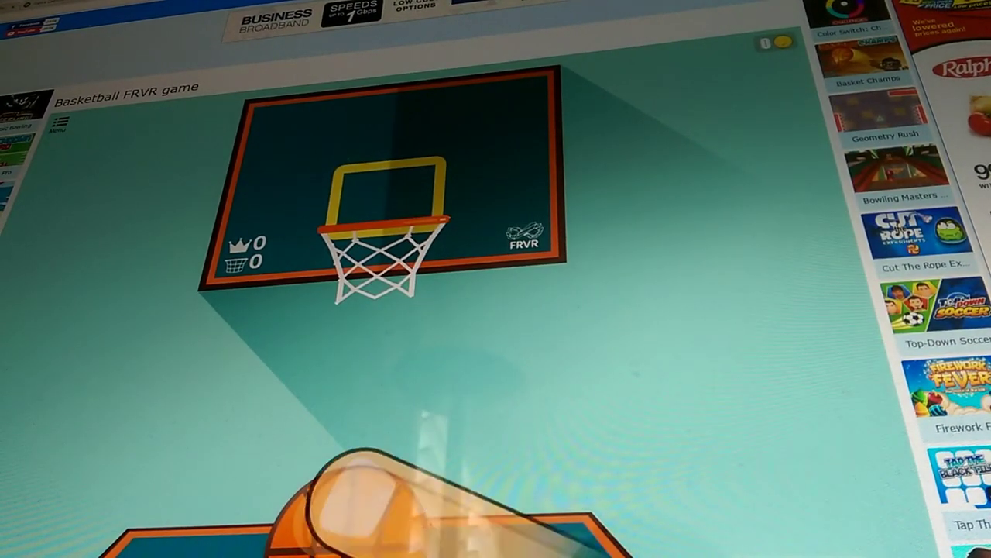
Step: Sink six Basketball FRVR baskets for 15 points until a miss ends the game
{"action": "left_click_drag", "start_coordinate": [349, 511], "coordinate": [352, 344]}
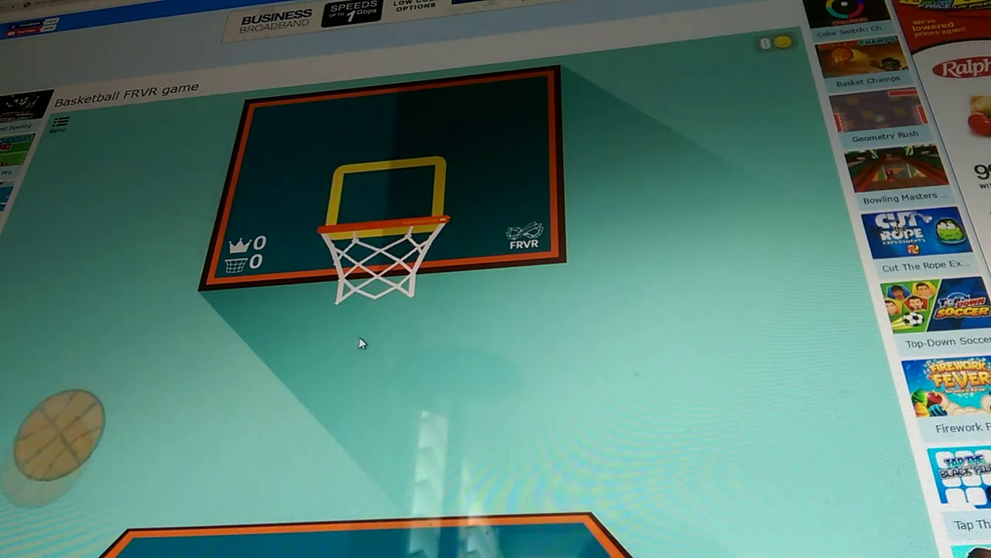
{"action": "left_click_drag", "start_coordinate": [346, 500], "coordinate": [378, 291]}
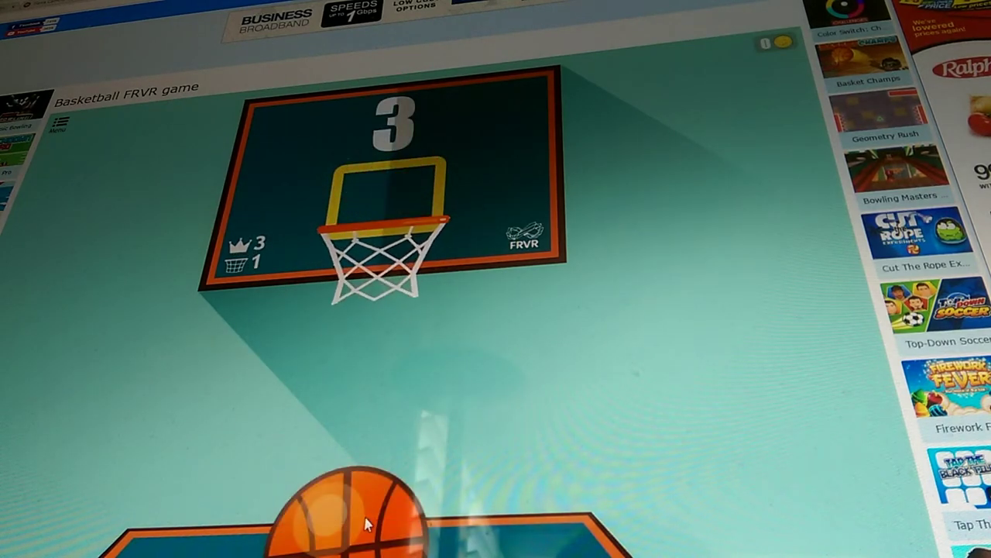
{"action": "left_click_drag", "start_coordinate": [367, 524], "coordinate": [394, 310]}
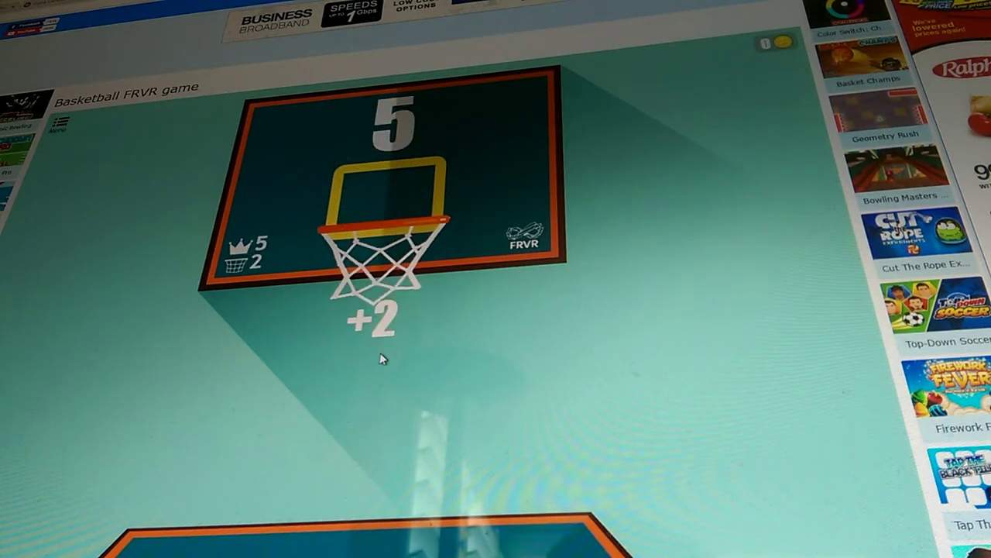
{"action": "left_click_drag", "start_coordinate": [357, 486], "coordinate": [379, 364]}
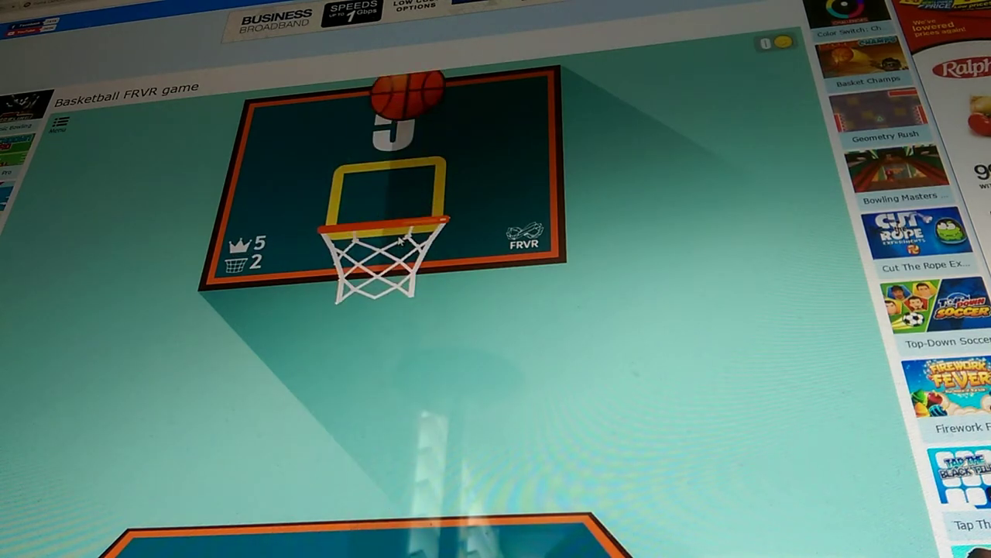
{"action": "left_click_drag", "start_coordinate": [368, 534], "coordinate": [380, 328]}
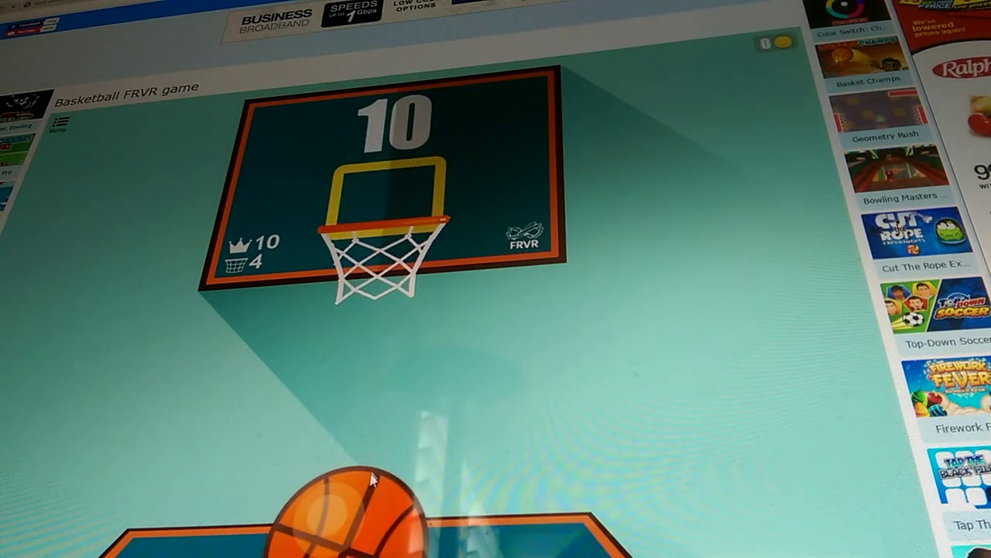
{"action": "left_click_drag", "start_coordinate": [372, 481], "coordinate": [391, 358]}
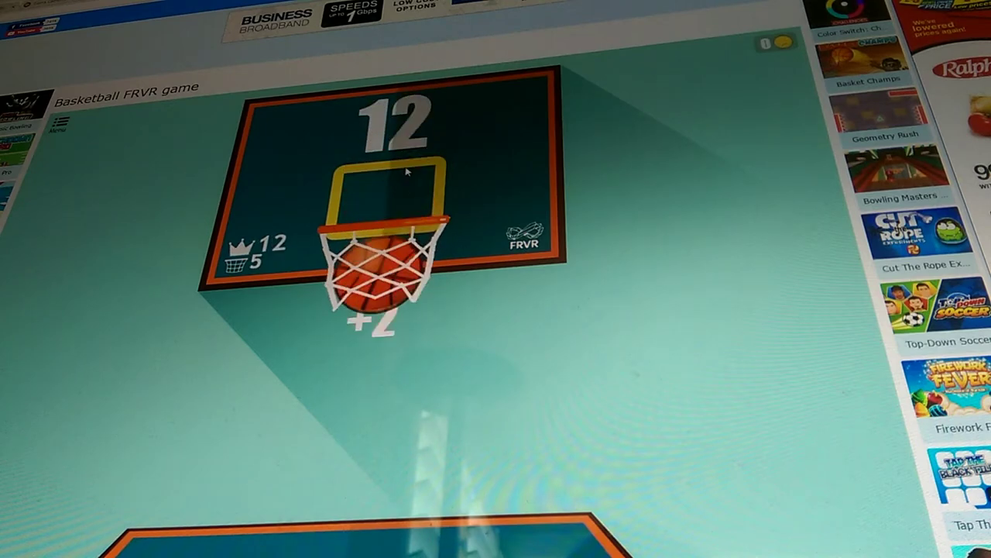
{"action": "left_click_drag", "start_coordinate": [348, 534], "coordinate": [370, 202]}
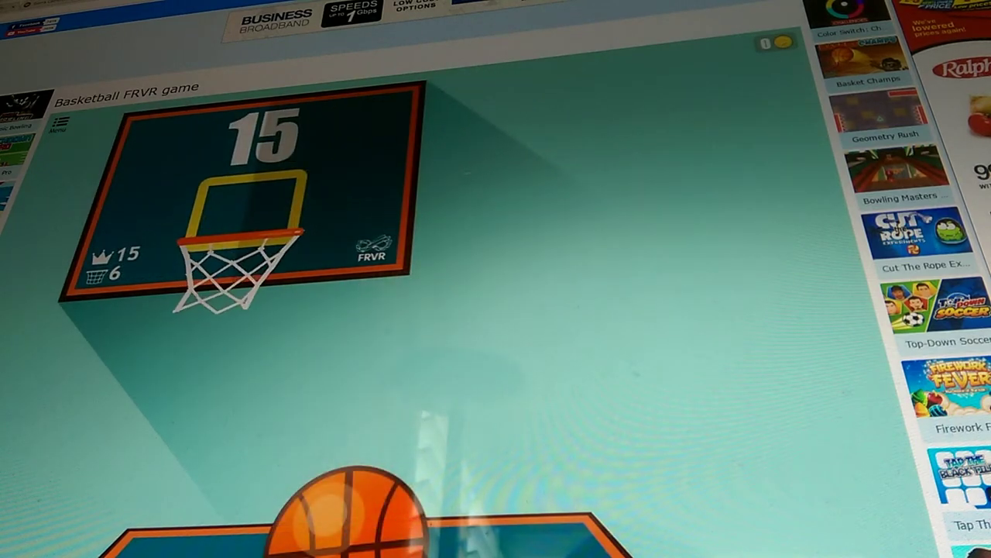
{"action": "left_click_drag", "start_coordinate": [349, 526], "coordinate": [364, 155]}
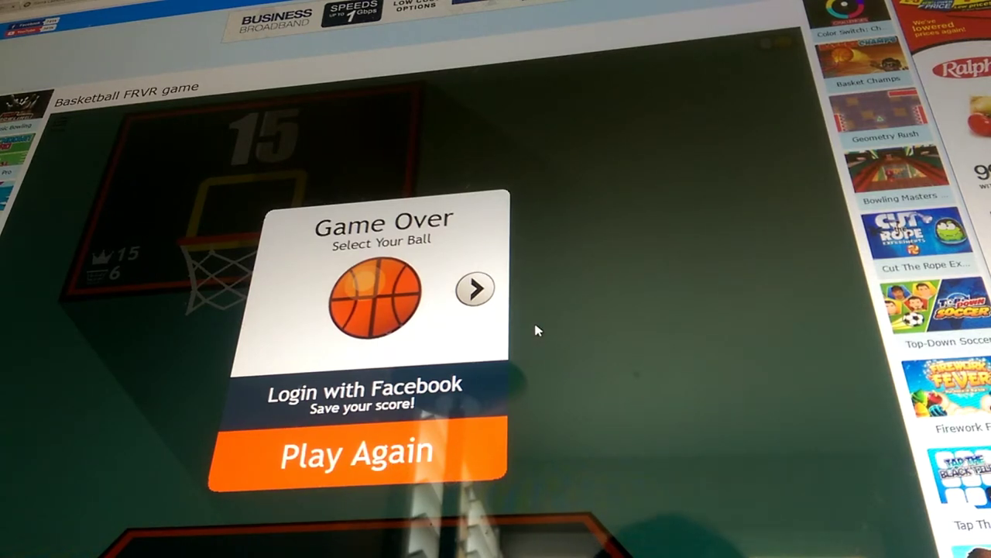
Step: Start a new Basketball FRVR game and shoot baskets to a new best of 16 points
{"action": "left_click", "coordinate": [467, 462]}
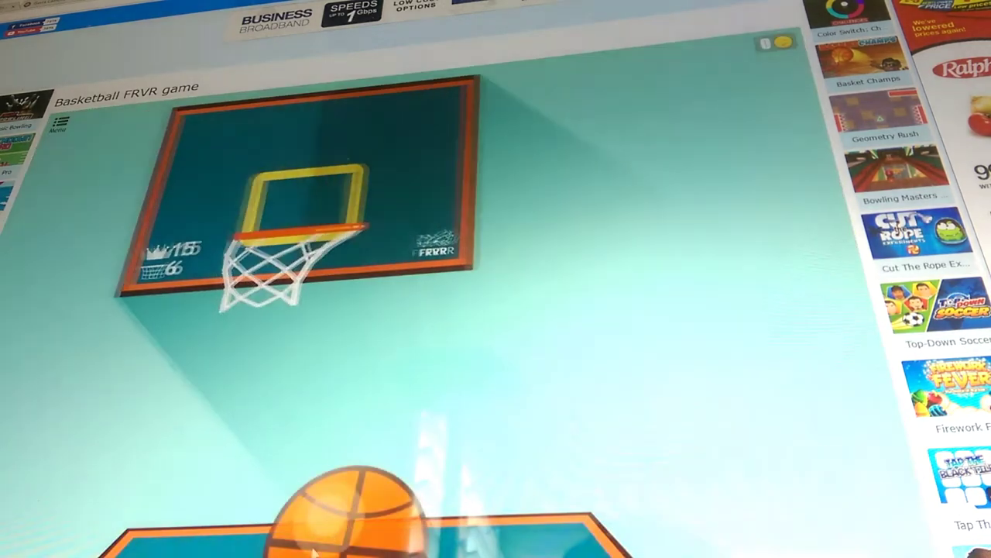
{"action": "left_click_drag", "start_coordinate": [364, 534], "coordinate": [349, 271]}
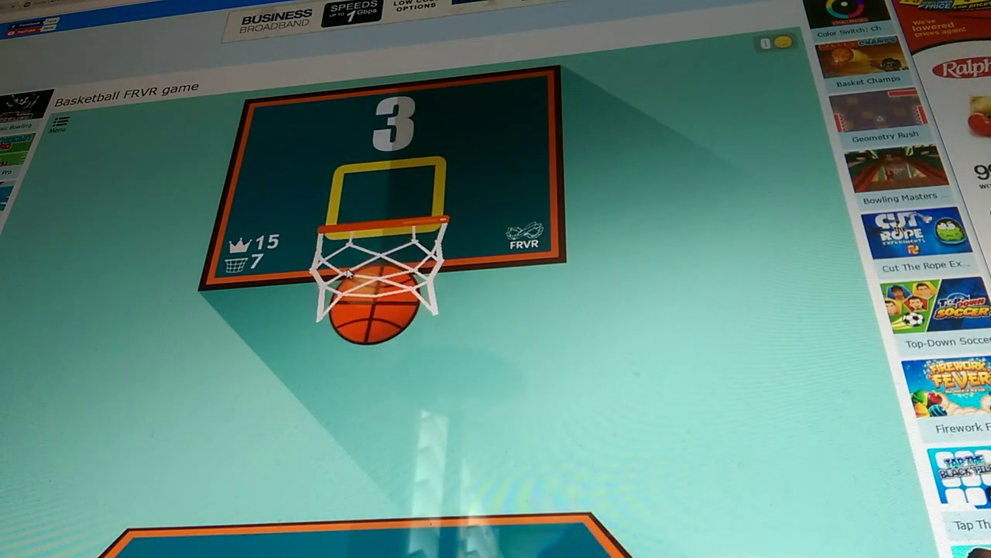
{"action": "left_click_drag", "start_coordinate": [349, 527], "coordinate": [358, 365]}
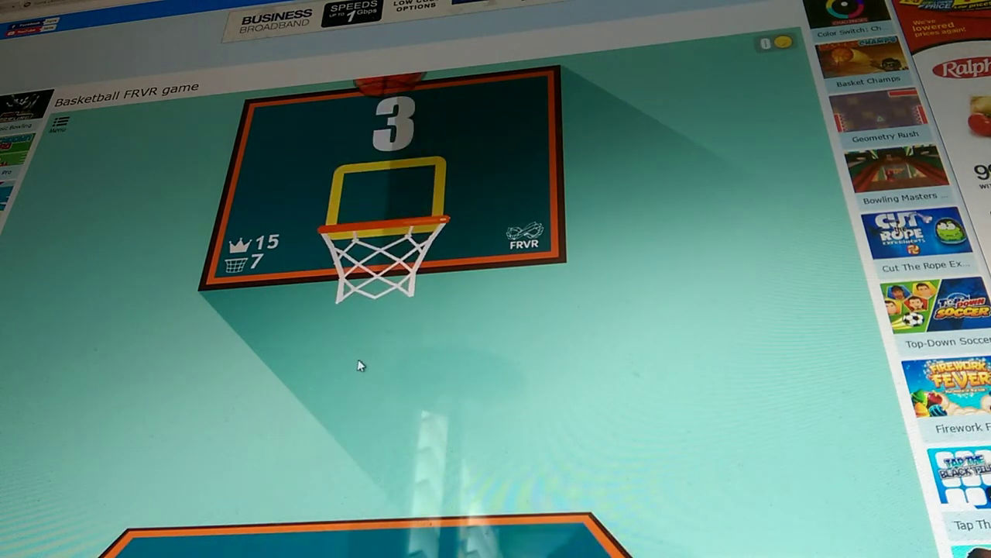
{"action": "left_click_drag", "start_coordinate": [370, 542], "coordinate": [387, 404]}
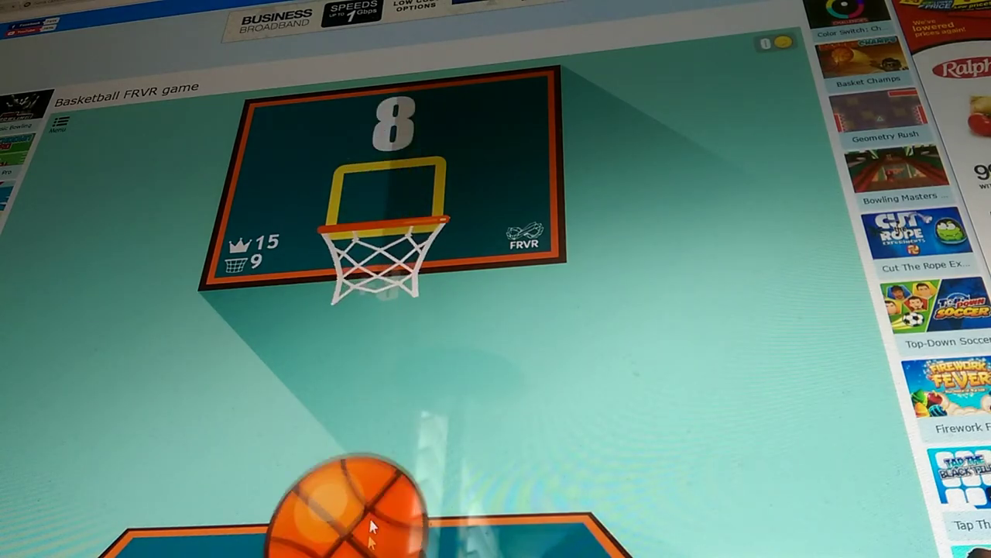
{"action": "left_click_drag", "start_coordinate": [374, 495], "coordinate": [391, 378]}
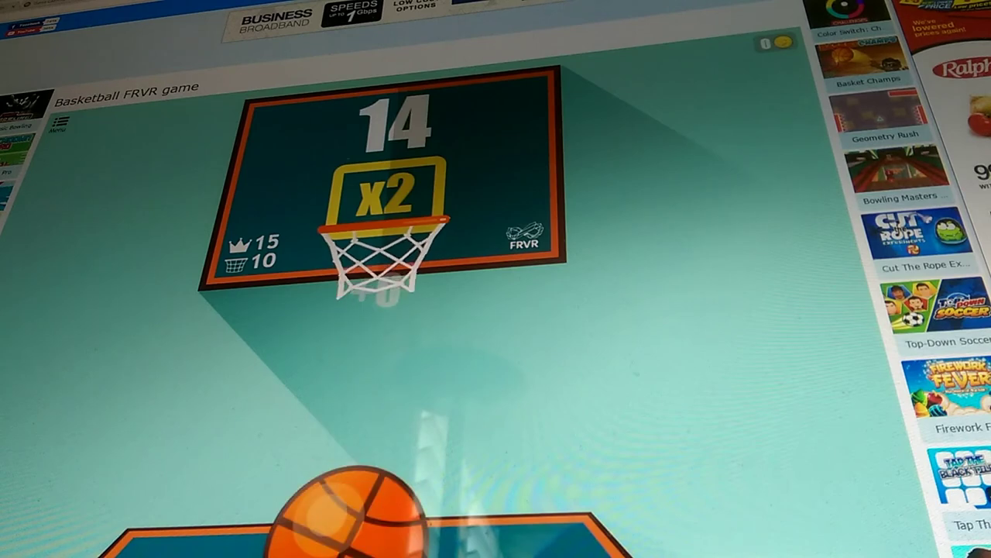
{"action": "left_click_drag", "start_coordinate": [353, 519], "coordinate": [338, 370]}
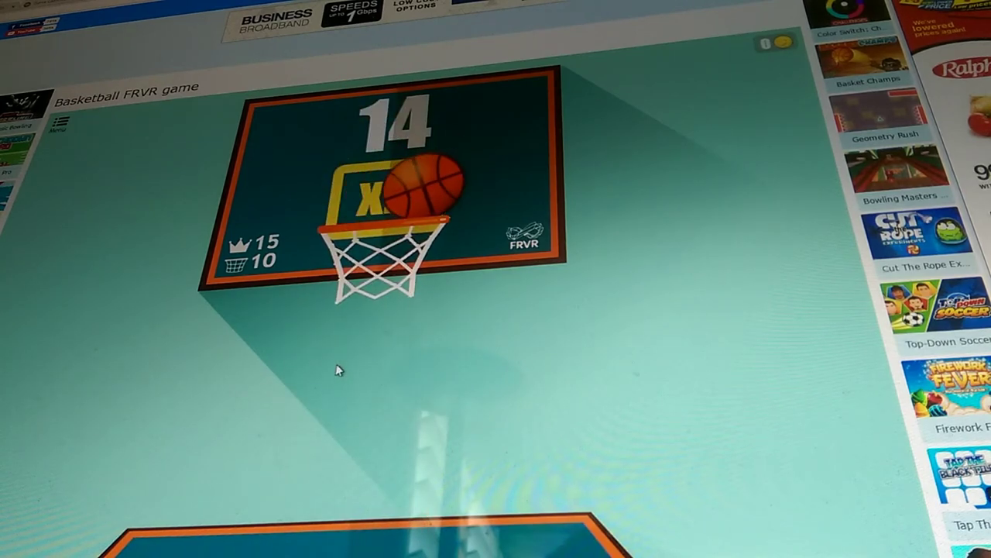
{"action": "left_click_drag", "start_coordinate": [341, 527], "coordinate": [448, 442]}
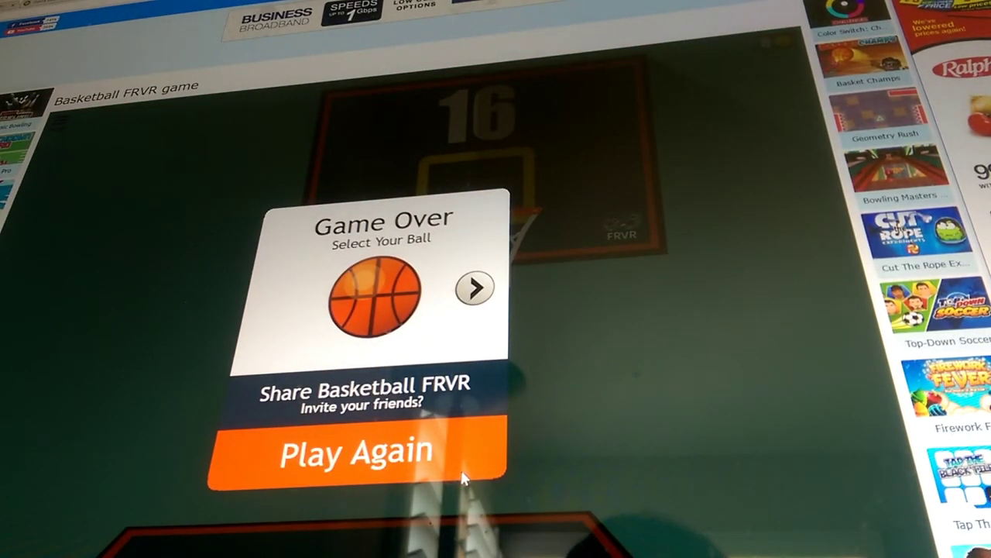
Step: Start a third Basketball FRVR game and shoot four balls, reaching 6 points
{"action": "left_click", "coordinate": [453, 473]}
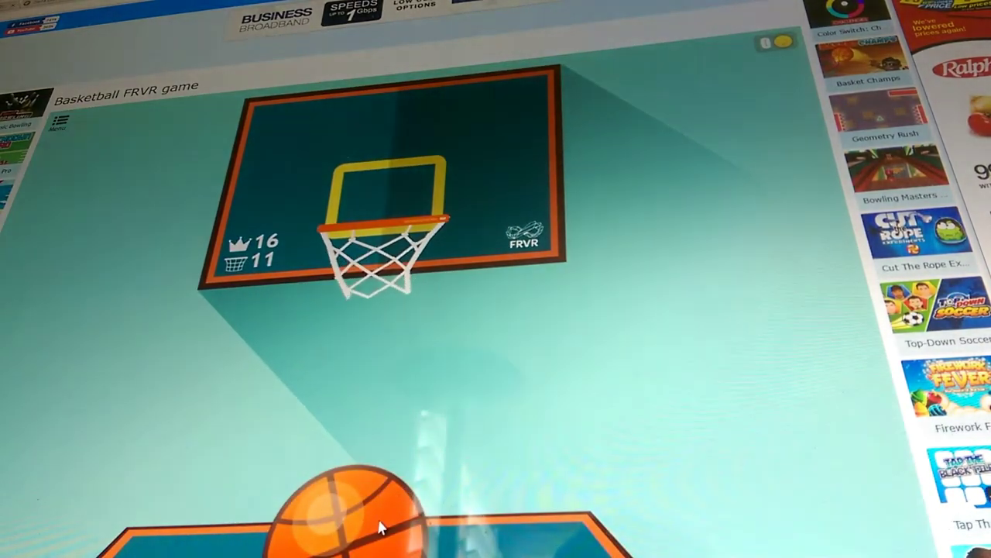
{"action": "left_click_drag", "start_coordinate": [380, 526], "coordinate": [384, 399]}
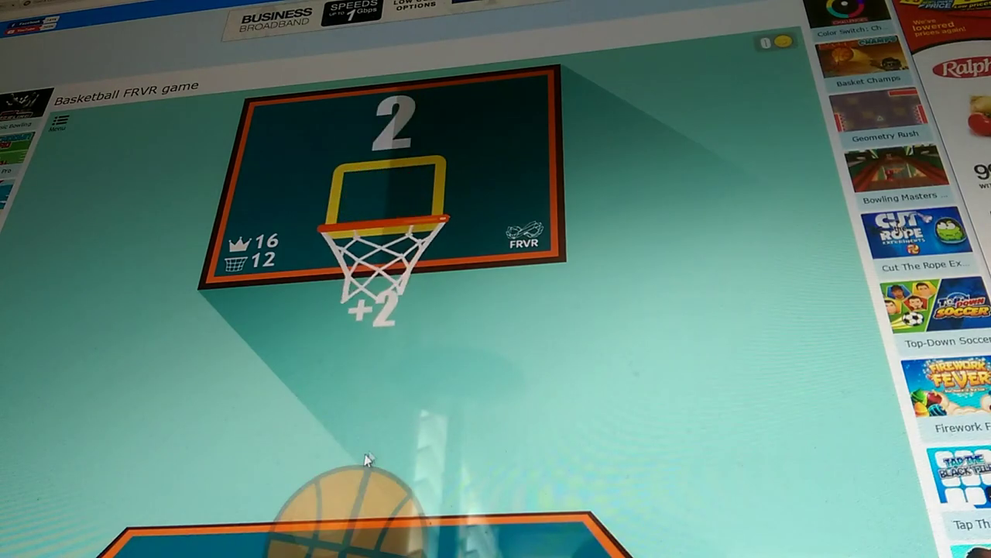
{"action": "left_click_drag", "start_coordinate": [322, 511], "coordinate": [326, 281]}
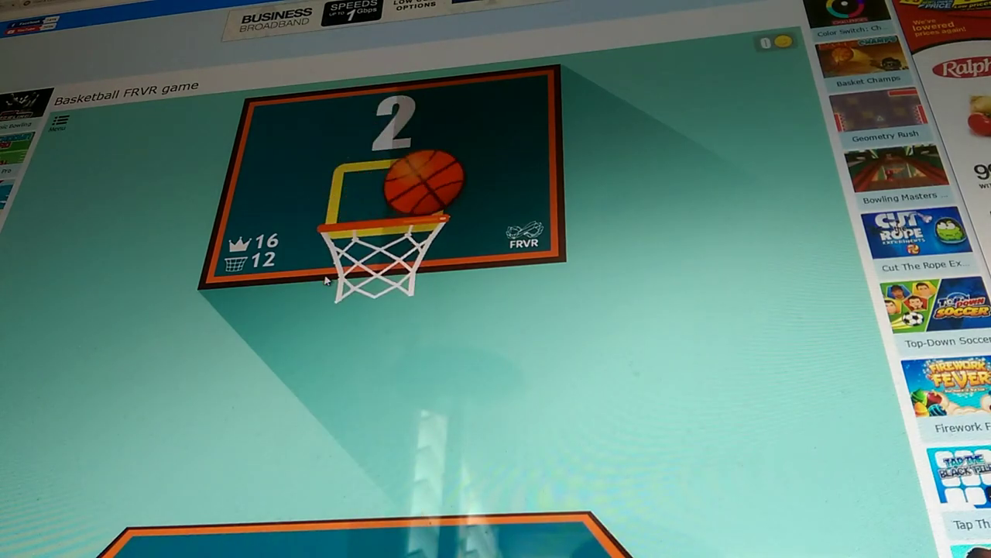
{"action": "left_click_drag", "start_coordinate": [345, 504], "coordinate": [376, 364]}
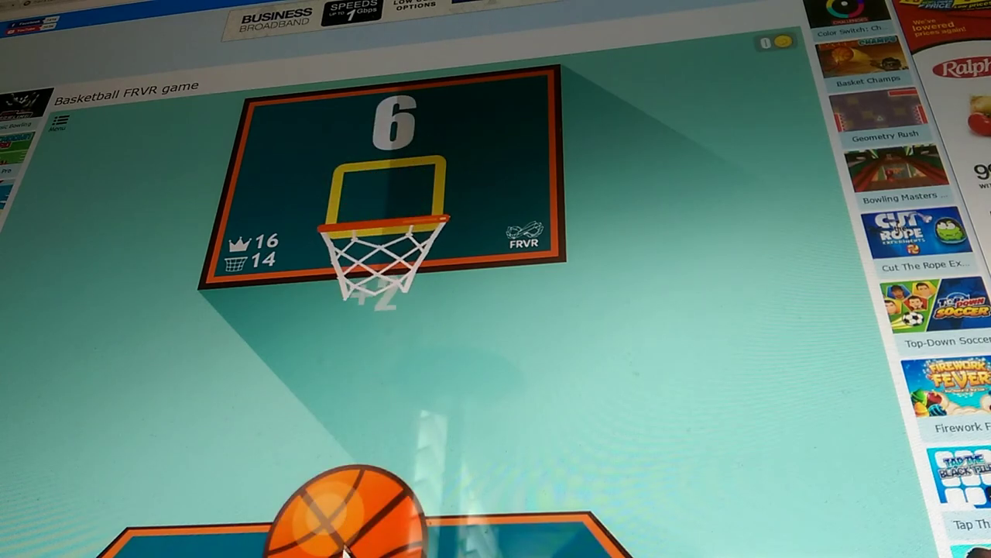
{"action": "left_click_drag", "start_coordinate": [349, 511], "coordinate": [380, 422]}
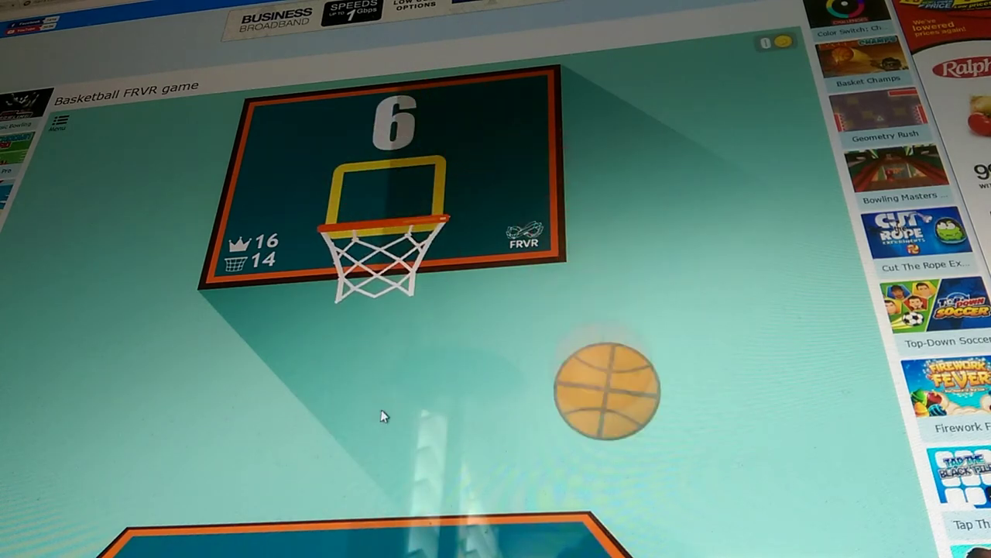